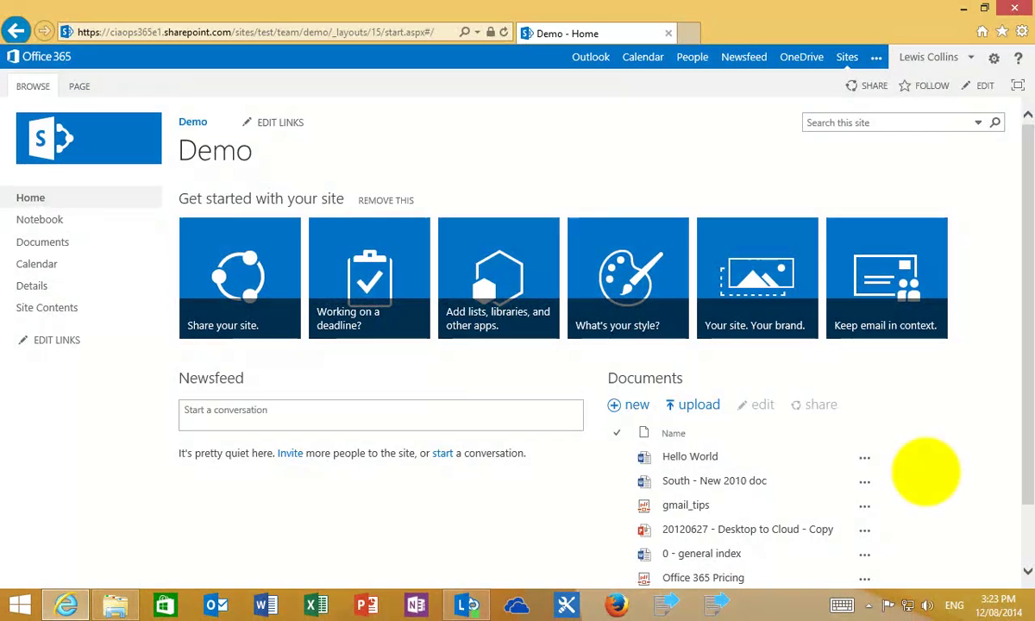
# Go to the Demo site's Site Contents and scroll the addable apps down to Picture Library.
pyautogui.click(925, 470)
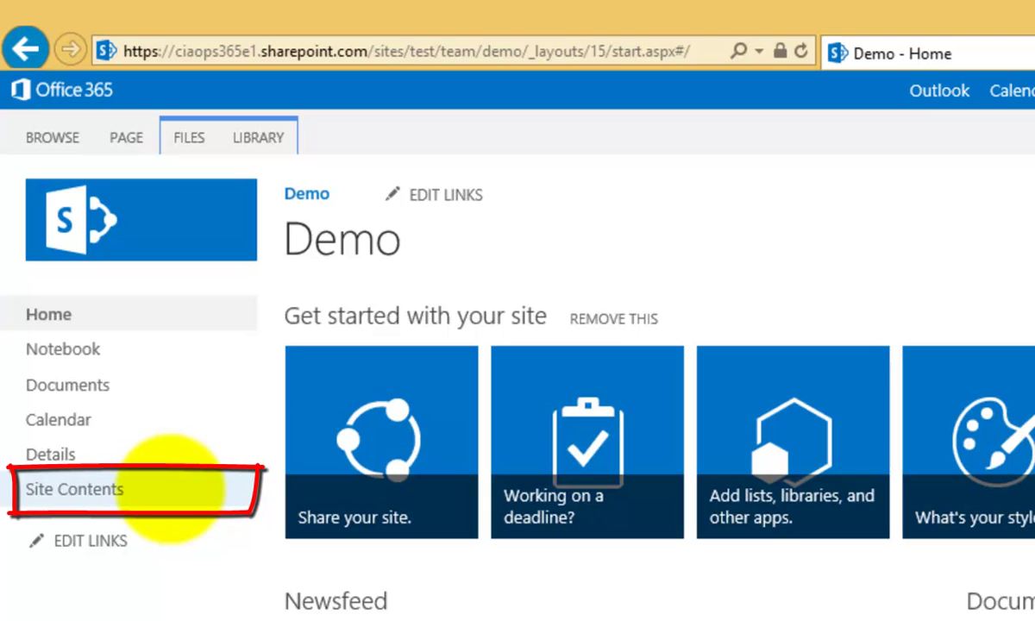
pyautogui.click(112, 489)
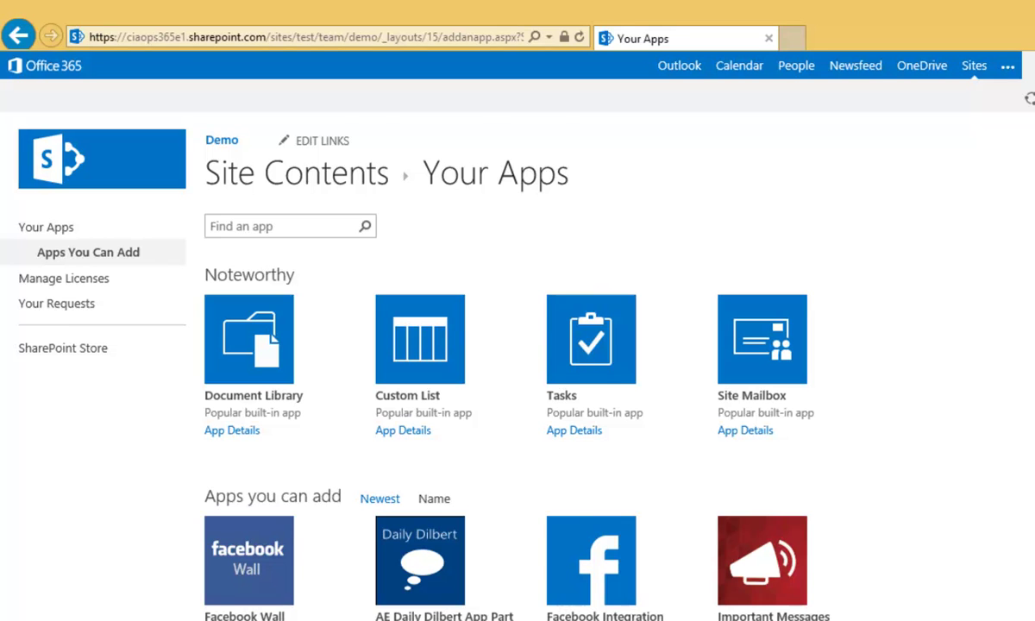
pyautogui.scroll(-1, 518, 362)
pyautogui.scroll(-1, 518, 362)
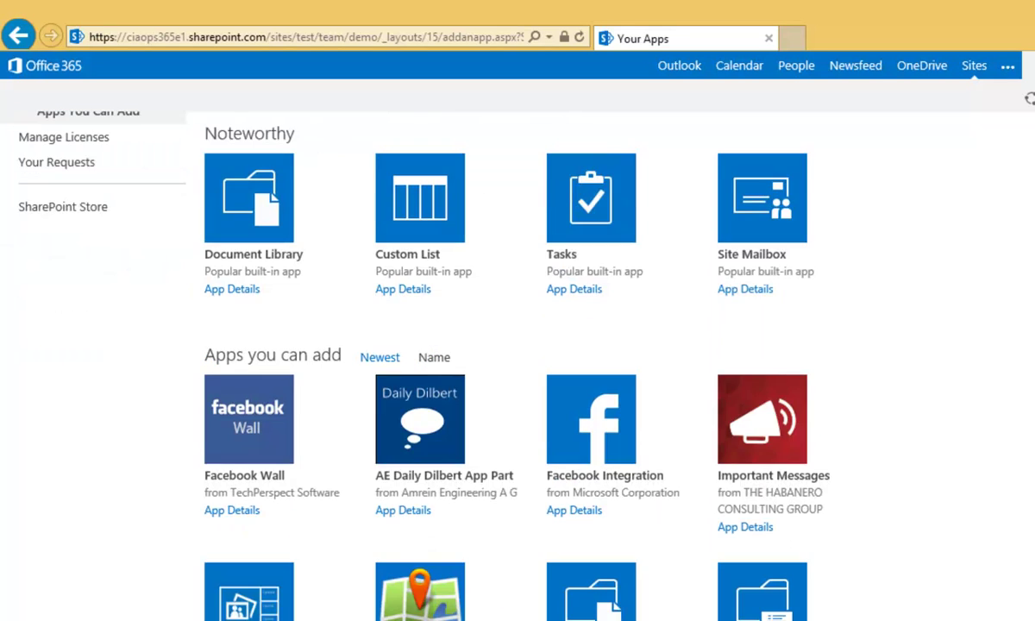
pyautogui.scroll(-3, 517, 362)
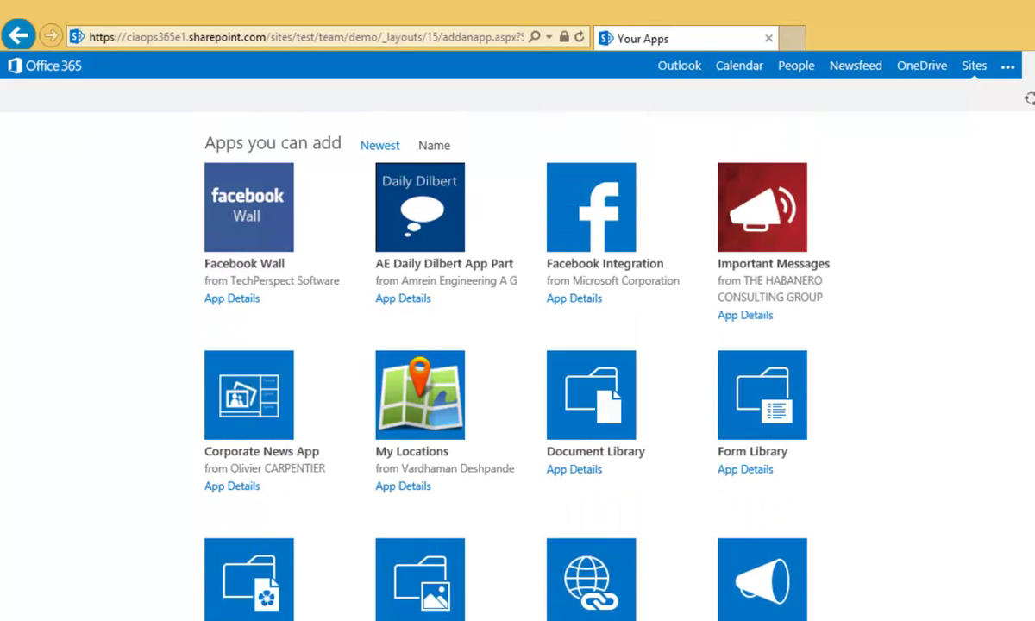
pyautogui.scroll(-1, 517, 362)
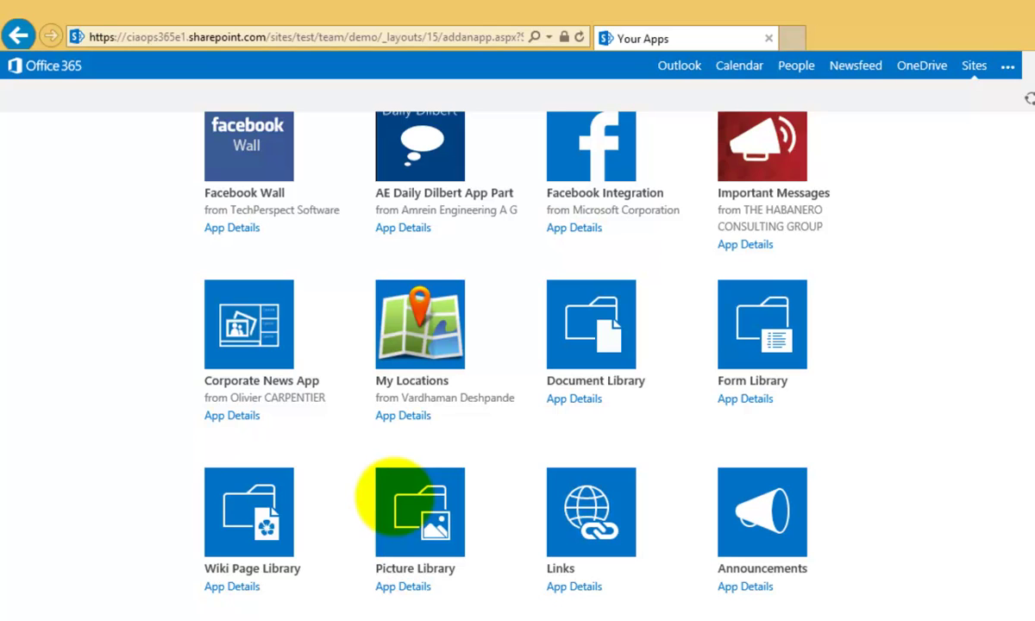
# Create a Picture Library app named 'Images' on the Demo site.
pyautogui.click(394, 497)
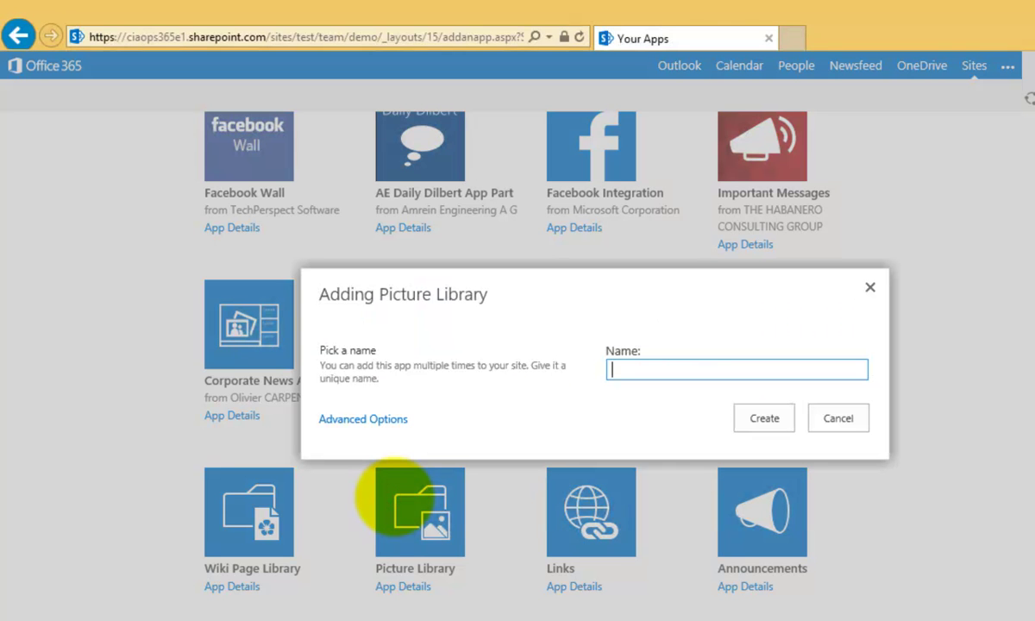
pyautogui.write('IMages')
pyautogui.press('BackSpace')
pyautogui.press('BackSpace')
pyautogui.press('BackSpace')
pyautogui.press('BackSpace')
pyautogui.press('BackSpace')
pyautogui.press('BackSpace')
pyautogui.write('Images')
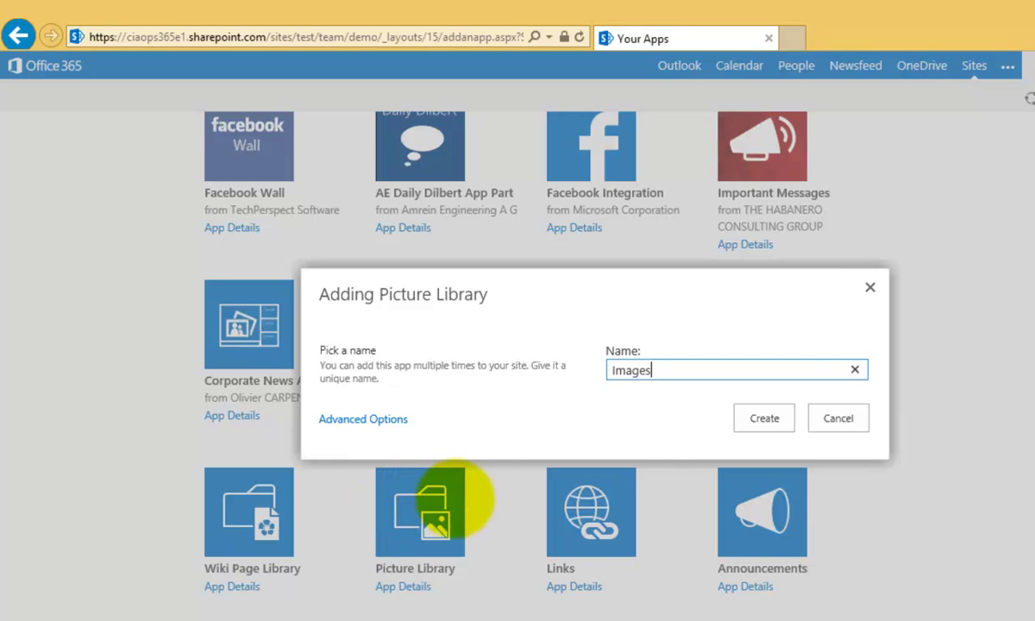
pyautogui.click(764, 418)
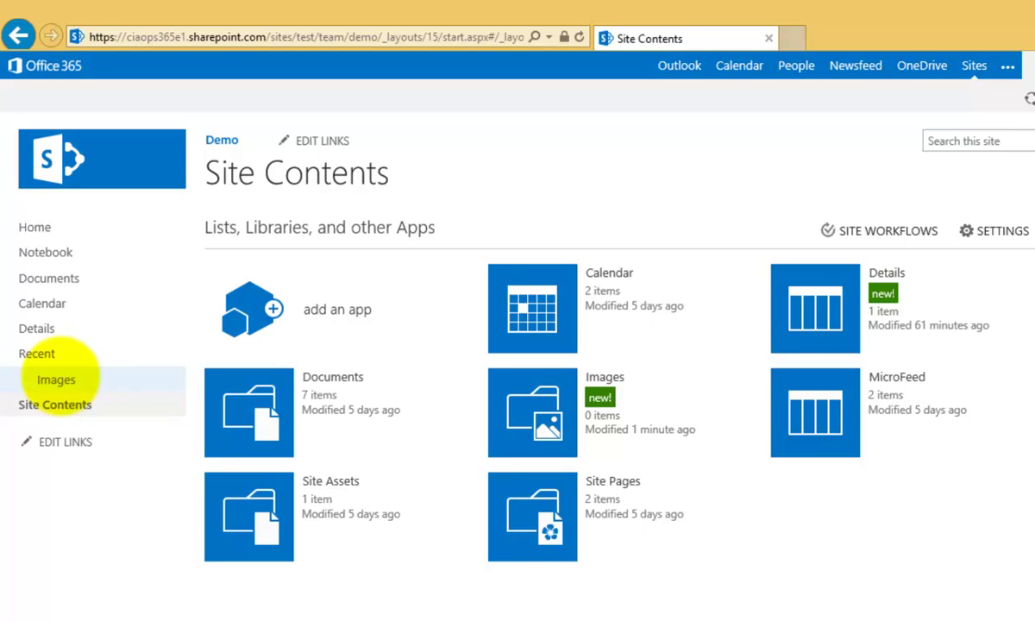
# Open the new Images library from the left navigation.
pyautogui.click(55, 373)
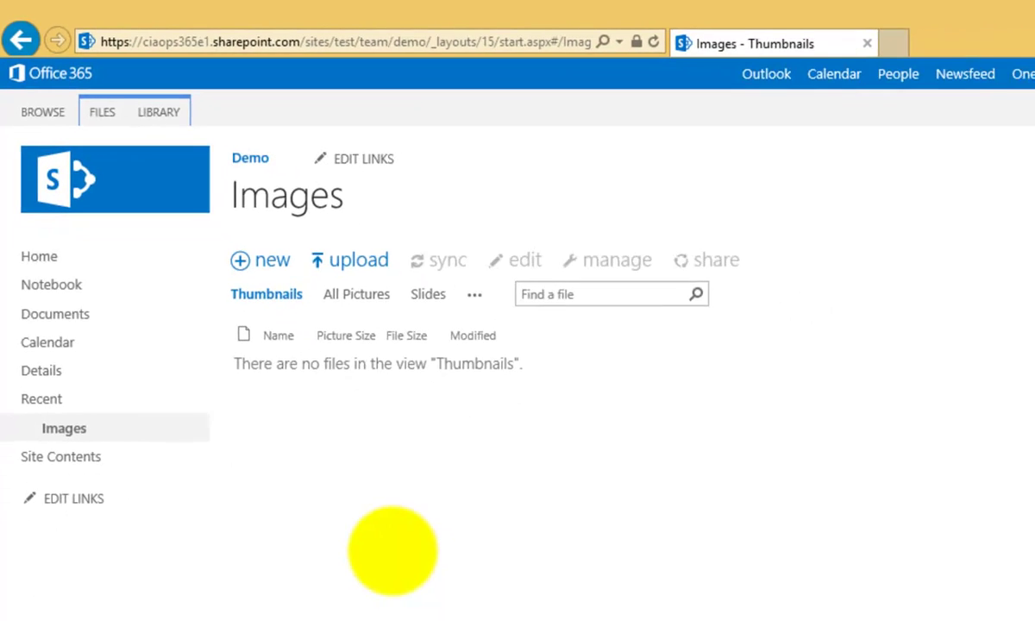
# Upload IMG_0412 from C:\download\Images into the Images library.
pyautogui.click(326, 239)
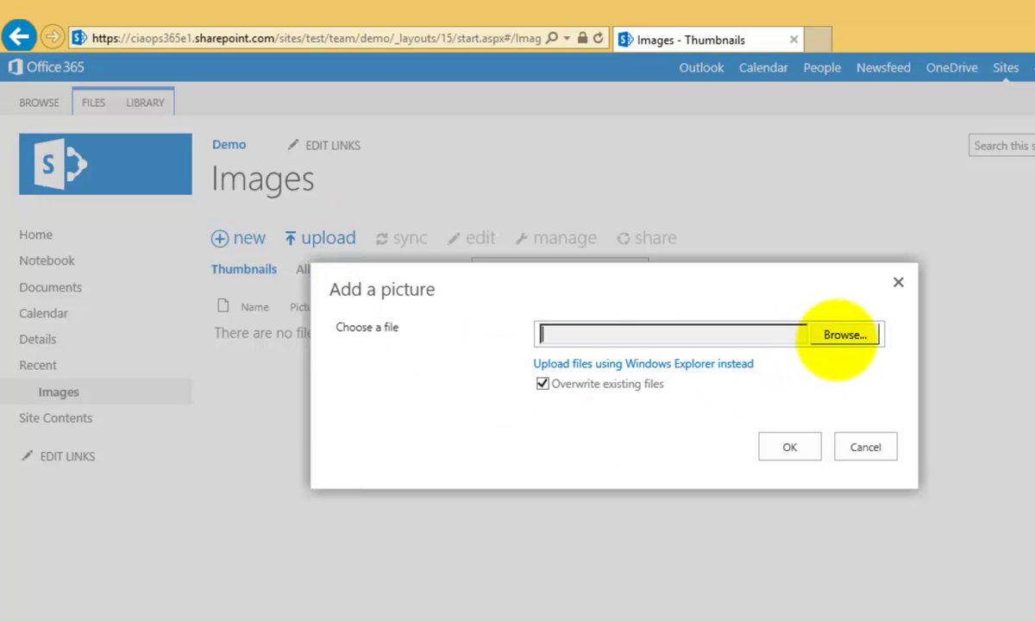
pyautogui.click(838, 337)
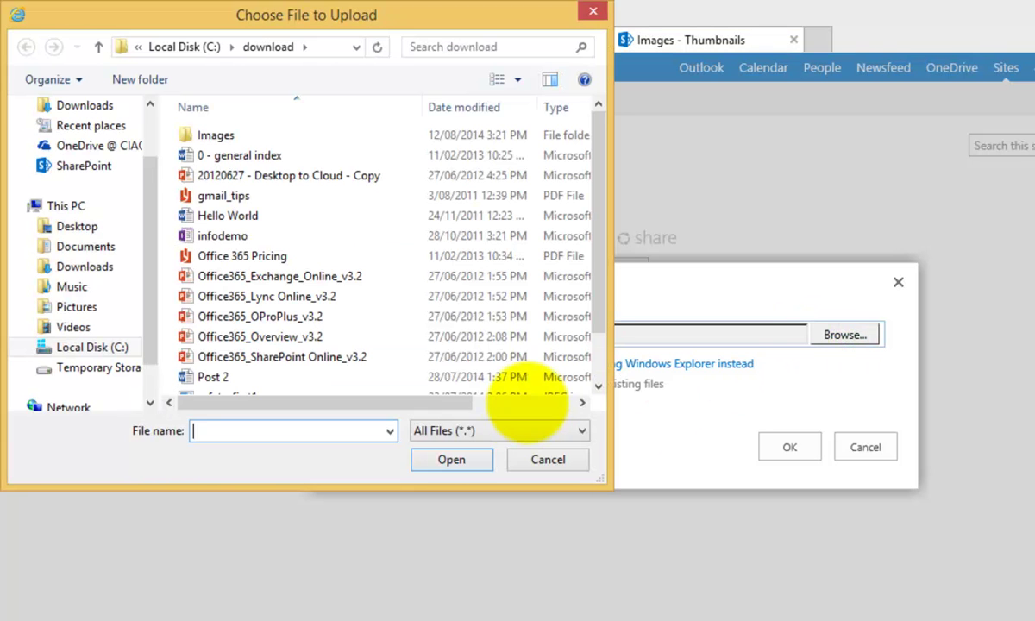
pyautogui.doubleClick(200, 136)
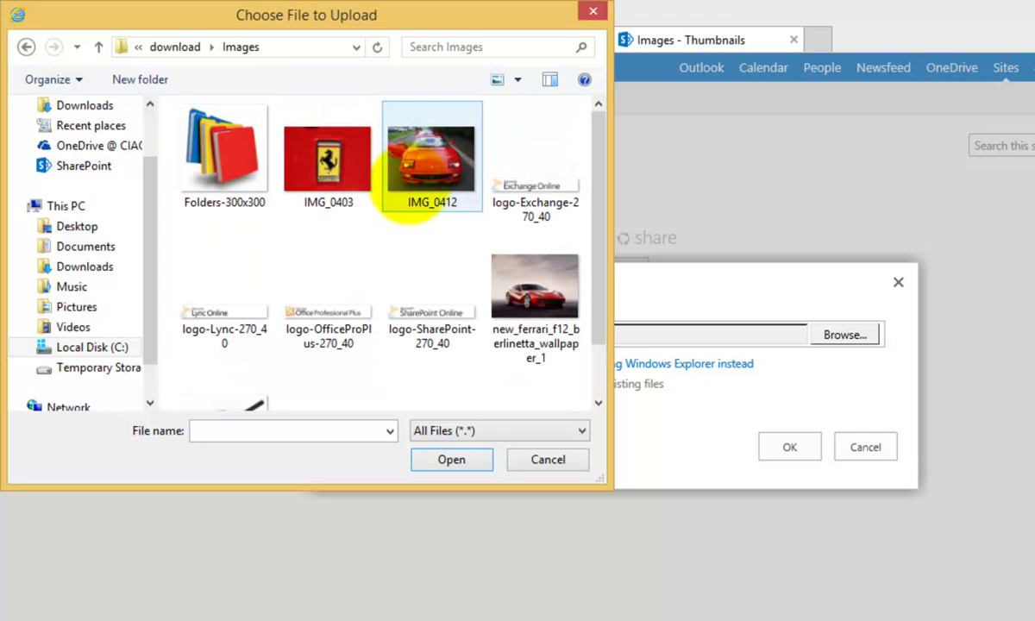
pyautogui.click(397, 170)
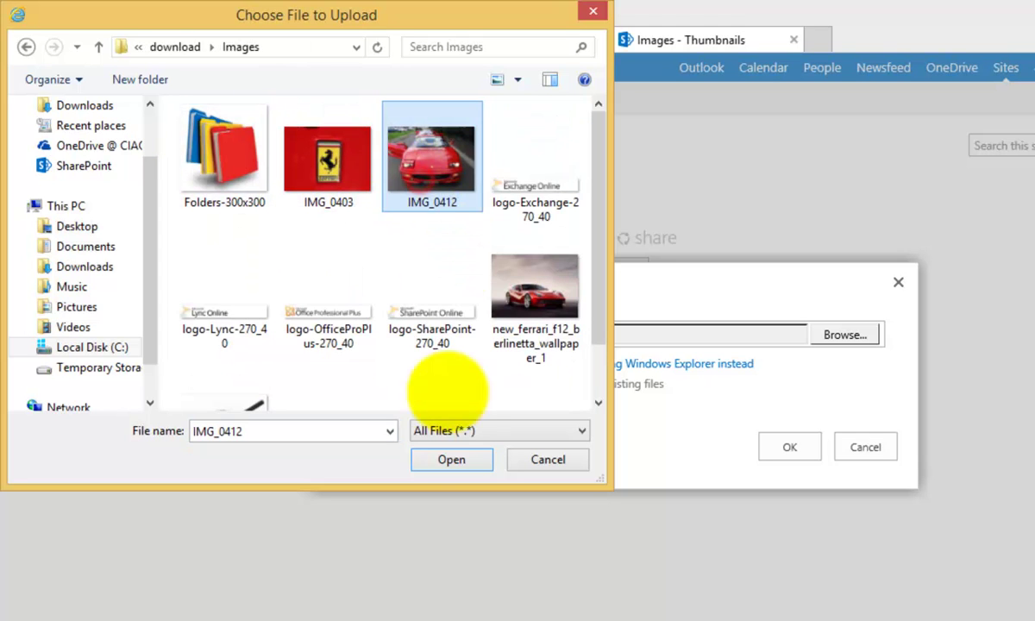
pyautogui.click(451, 458)
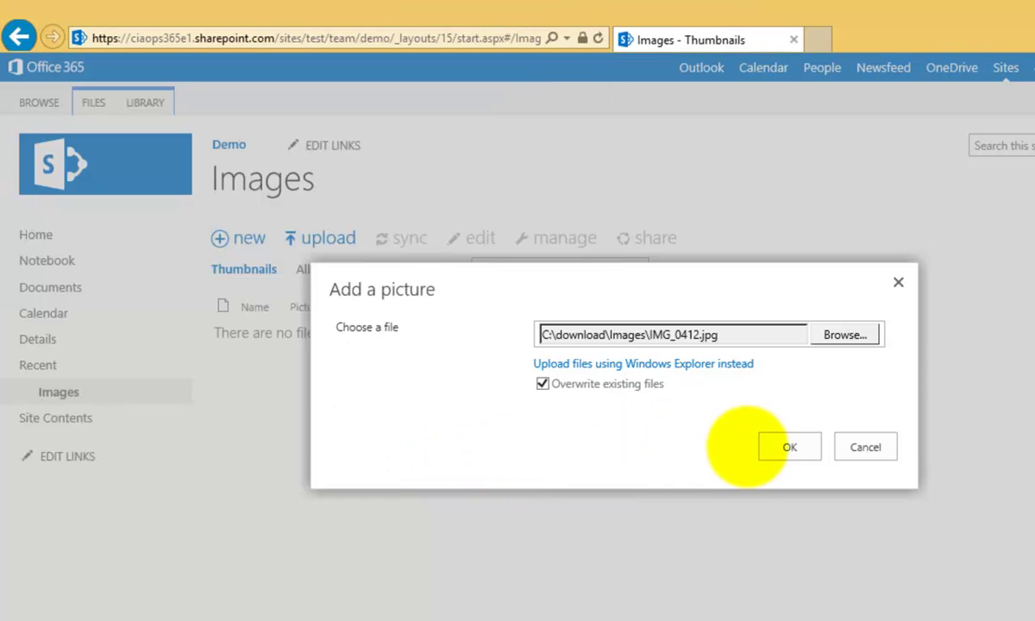
pyautogui.click(781, 447)
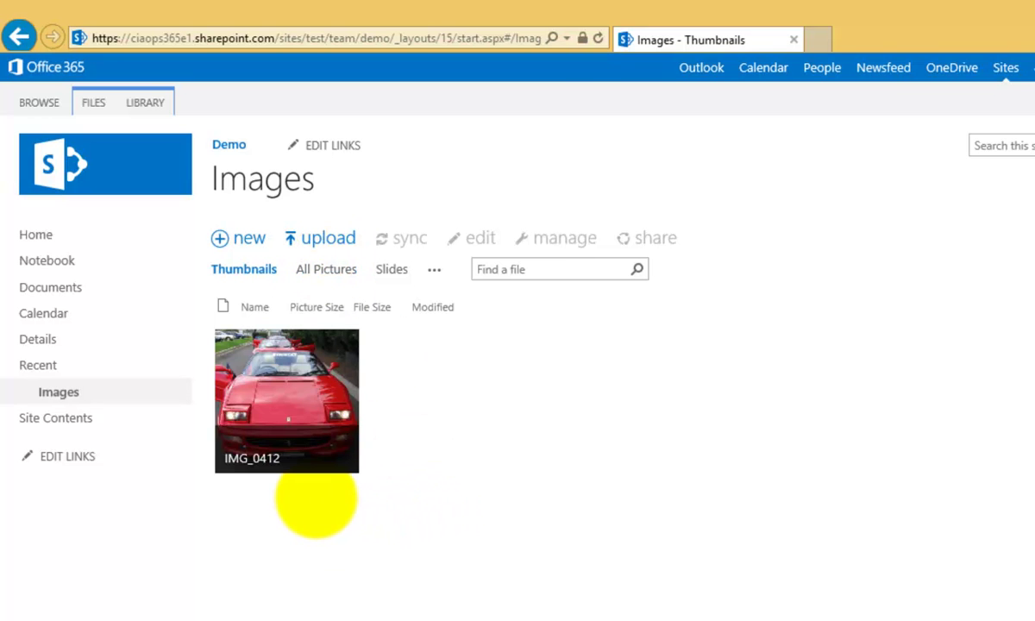
# Open IMG_0412's item page and scroll down to its jpg, 1600 x 1200 details.
pyautogui.moveTo(306, 455)
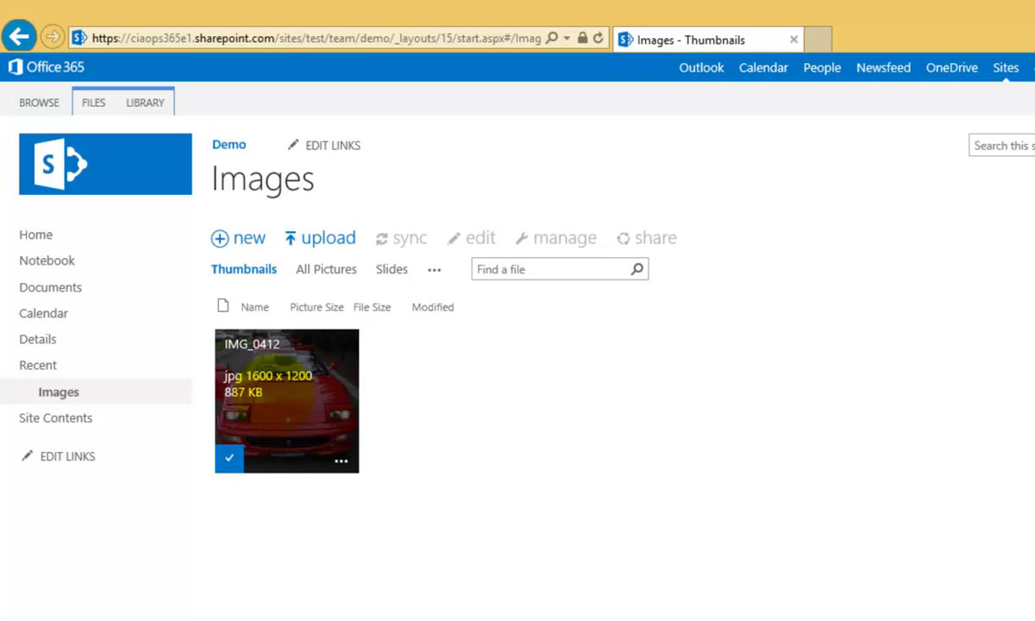
pyautogui.click(272, 392)
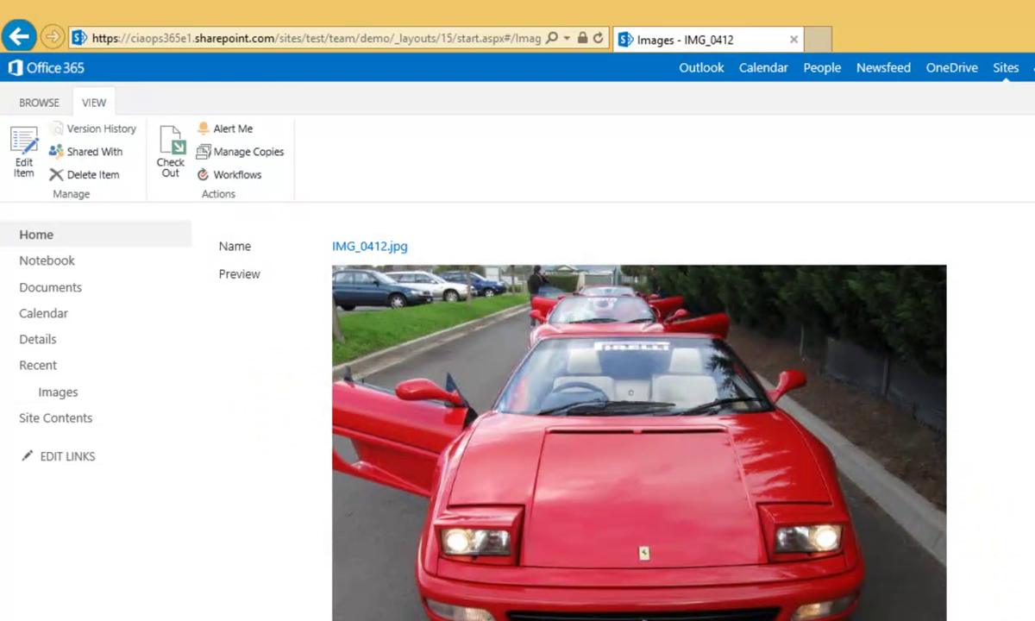
pyautogui.scroll(-5, 472, 617)
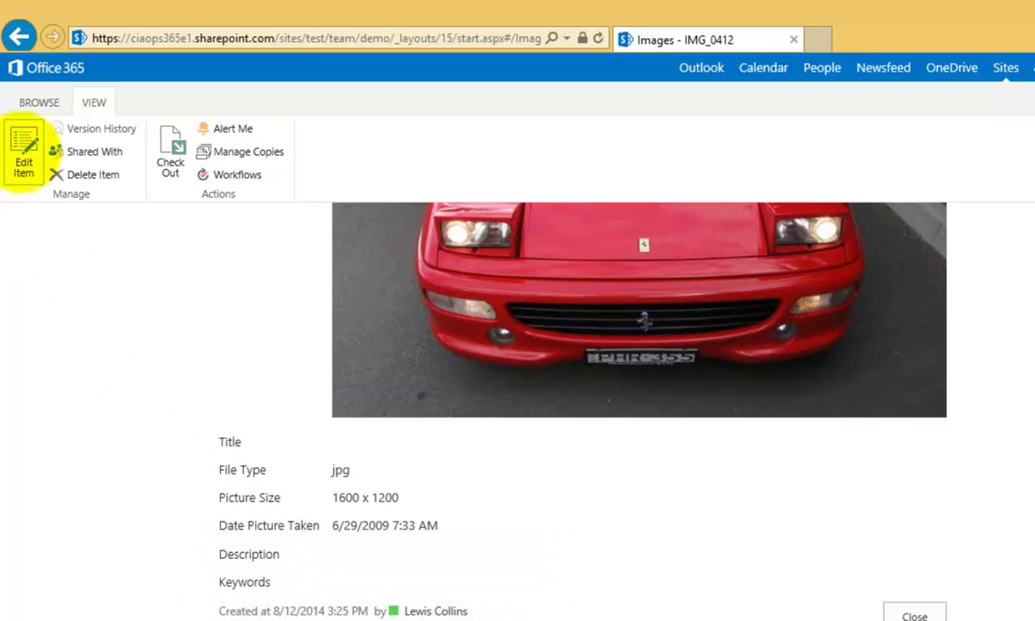
# Edit IMG_0412's properties, giving it the description 'Red sports car' / 'Ferrari'.
pyautogui.click(22, 149)
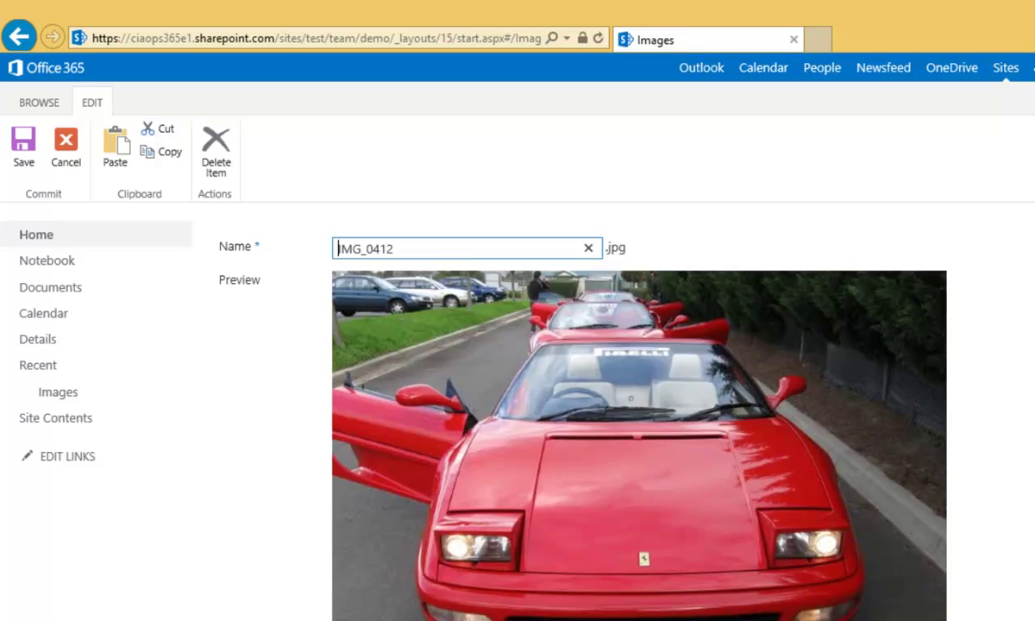
pyautogui.scroll(-5, 552, 414)
pyautogui.click(442, 440)
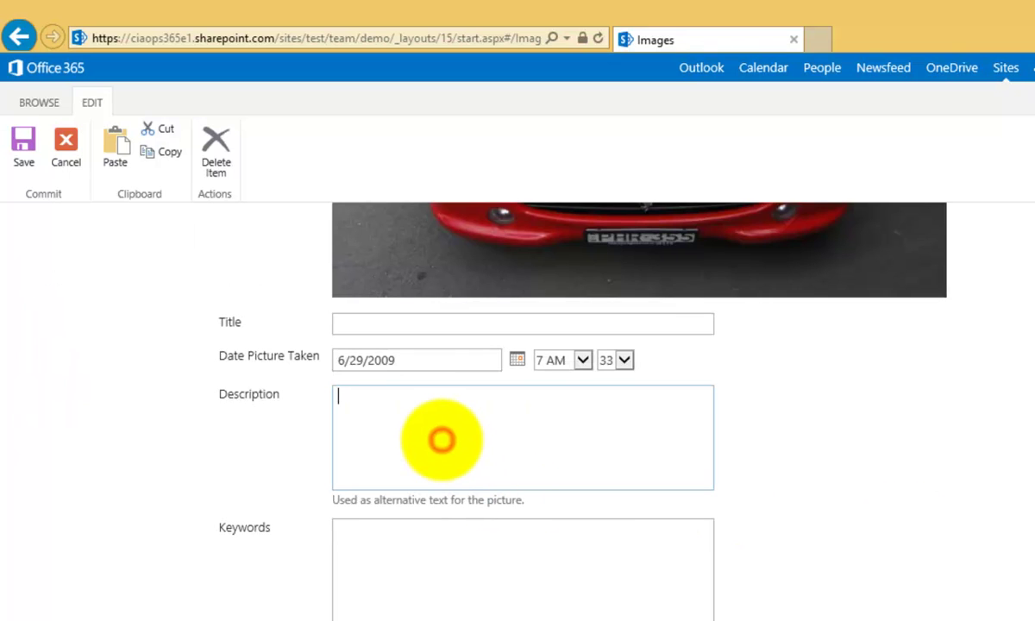
pyautogui.write('Red sports ')
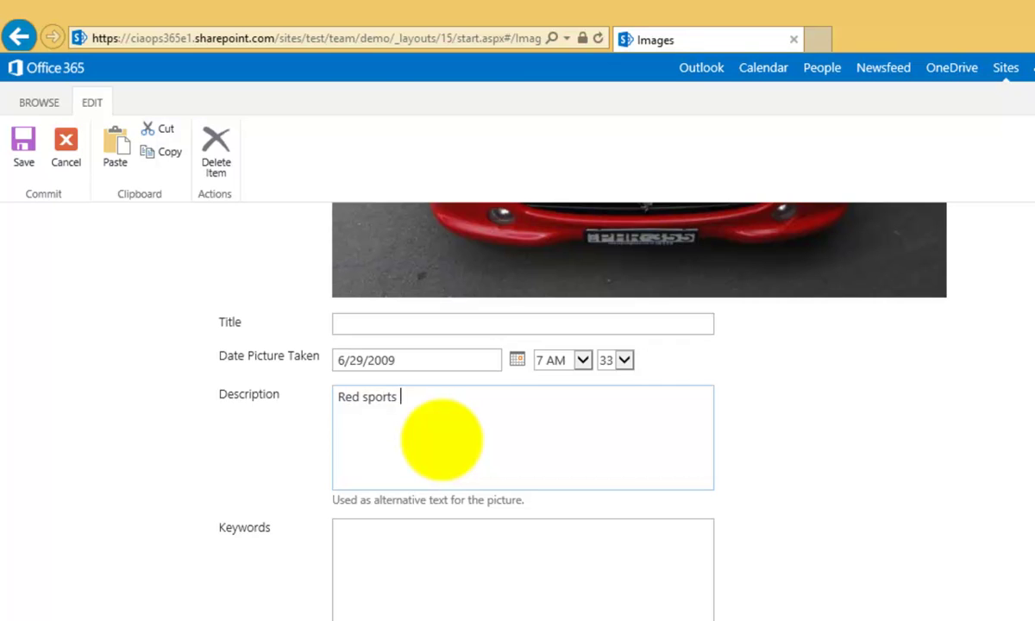
pyautogui.write('car')
pyautogui.press('Return')
pyautogui.write('ferrari')
pyautogui.press('Home')
pyautogui.press('Delete')
pyautogui.write('F')
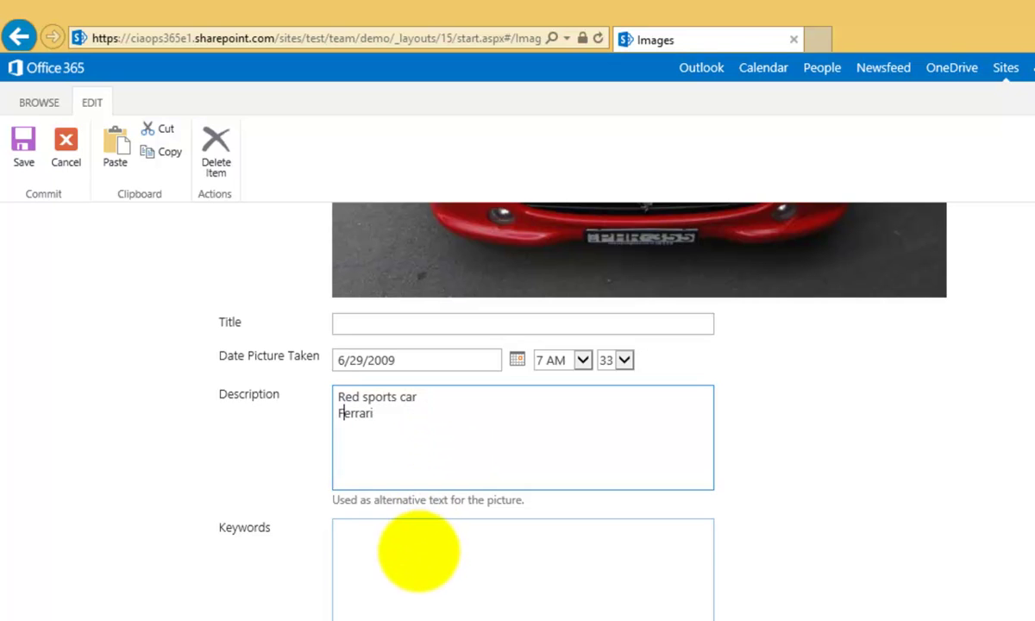
# Add the keywords 'Red' and 'Ferrari' and save the picture's properties.
pyautogui.click(418, 549)
pyautogui.write('REd')
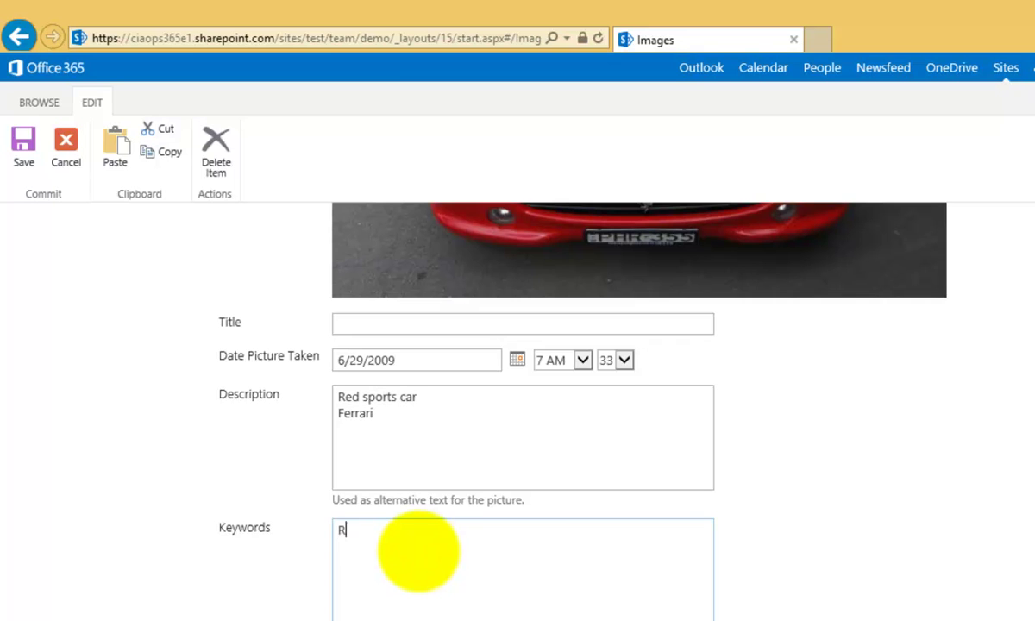
pyautogui.press('Return')
pyautogui.write('Ferari')
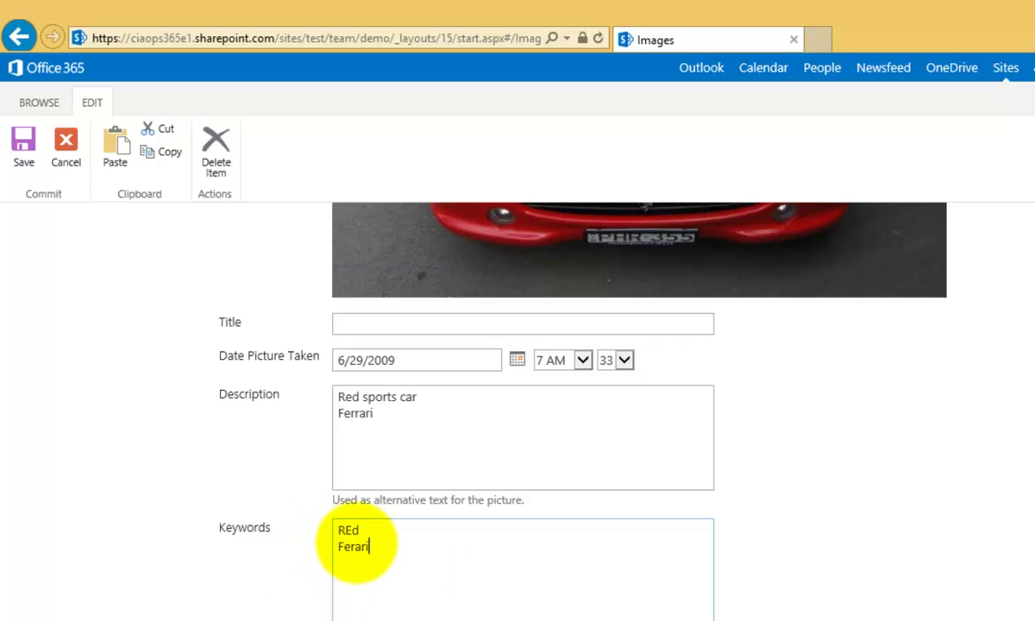
pyautogui.click(355, 546)
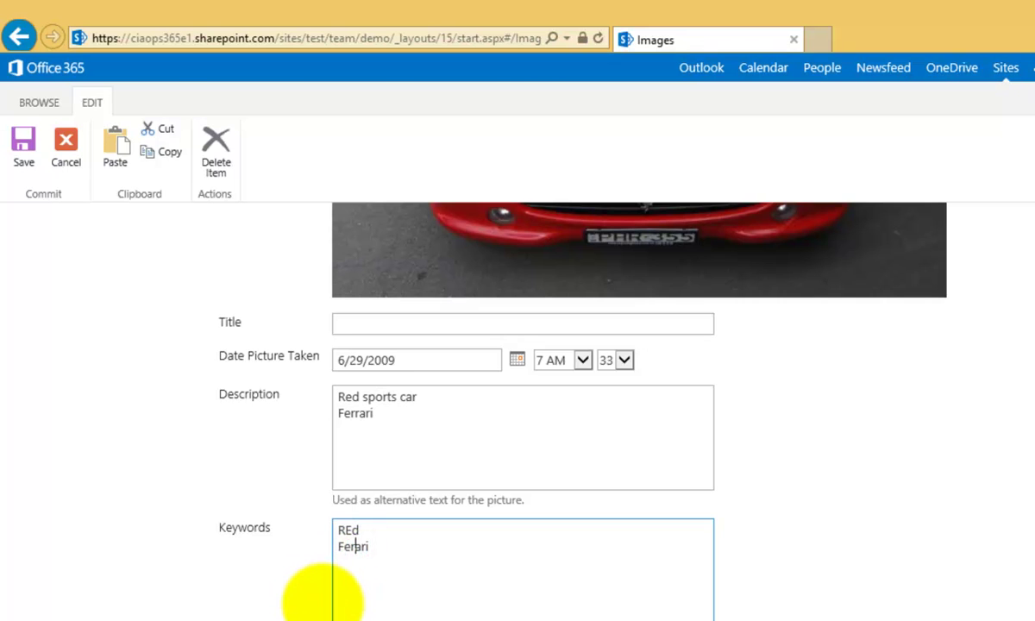
pyautogui.write('r')
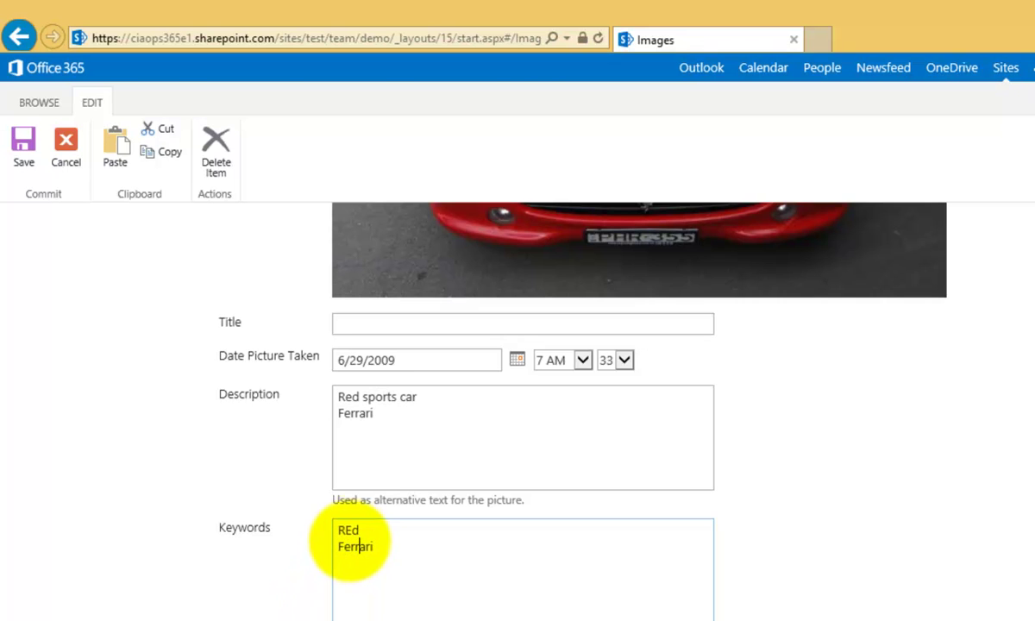
pyautogui.click(350, 529)
pyautogui.press('BackSpace')
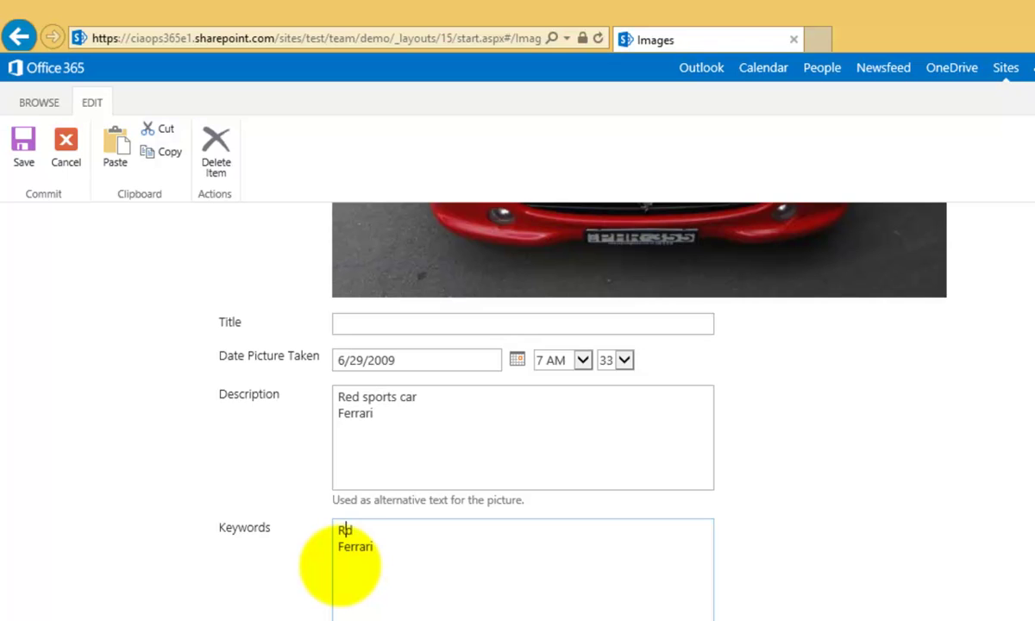
pyautogui.write('e')
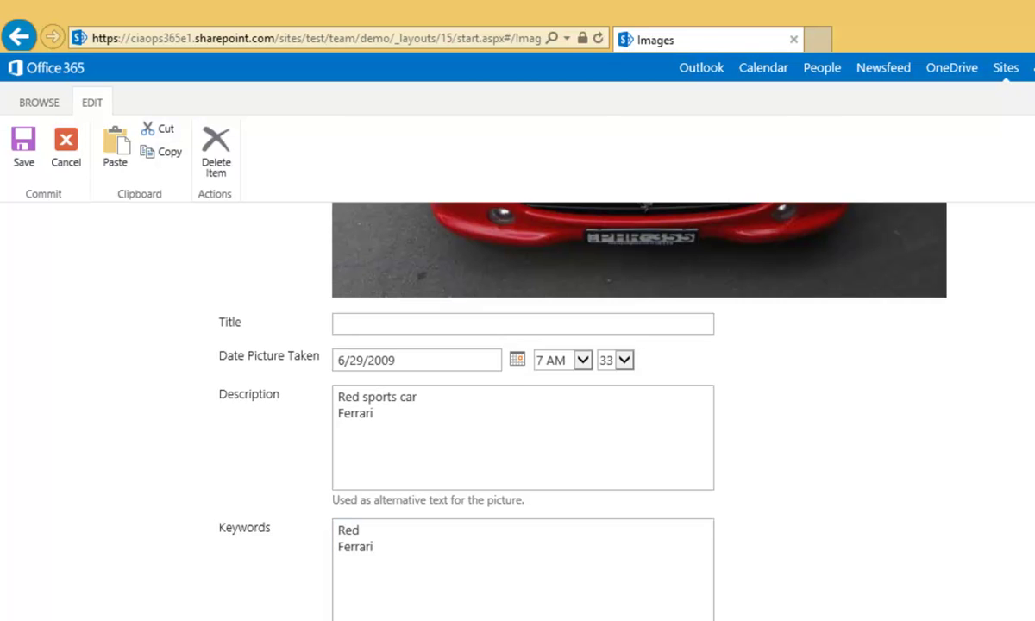
pyautogui.scroll(5, 546, 375)
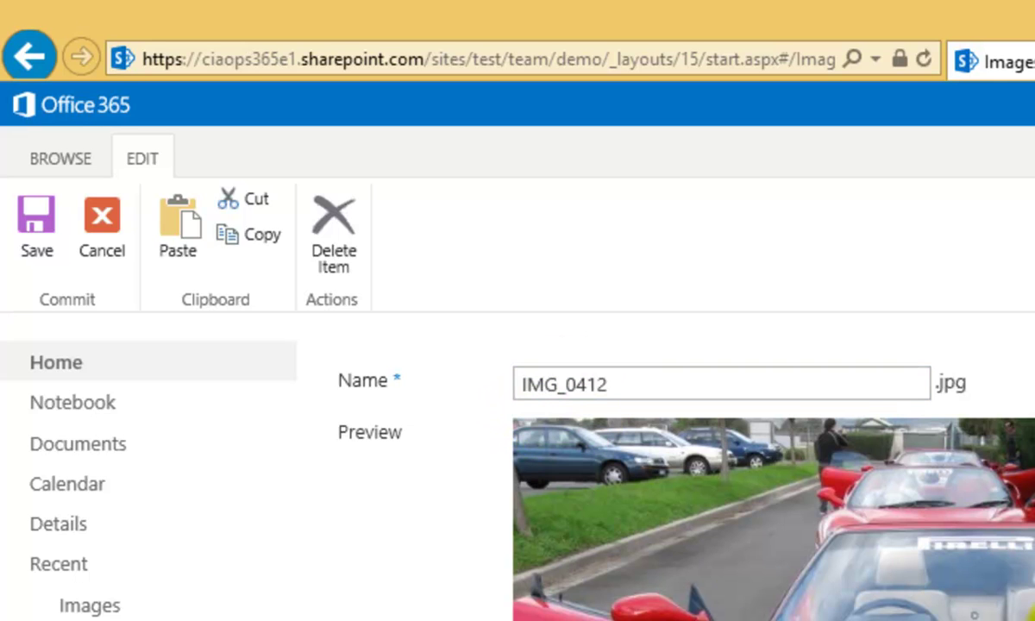
pyautogui.click(26, 233)
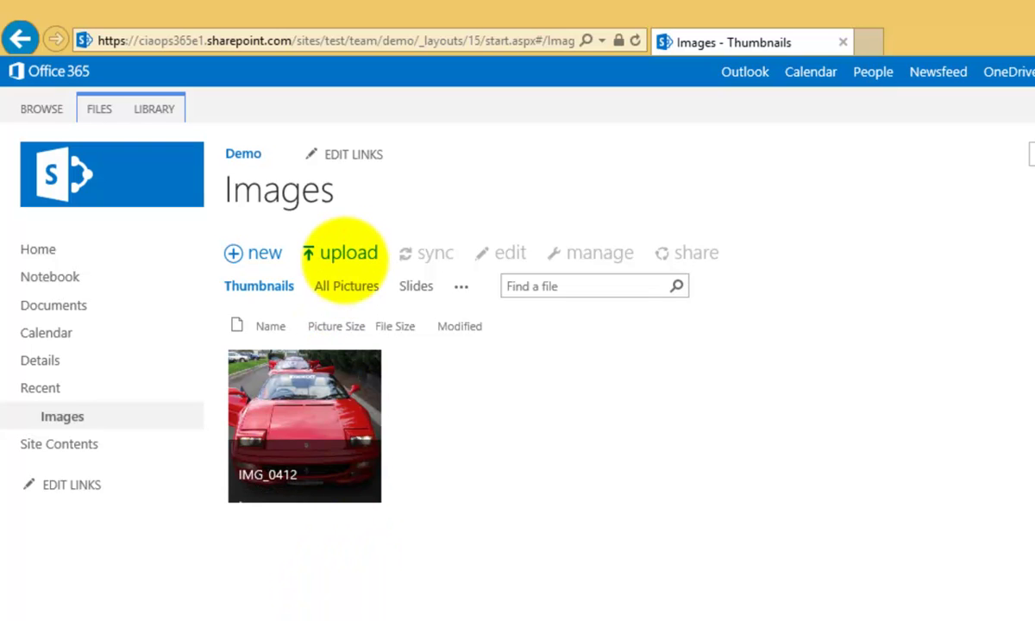
# Upload new_ferrari_f12_berlinetta_wallpaper_1 into the Images library.
pyautogui.click(345, 250)
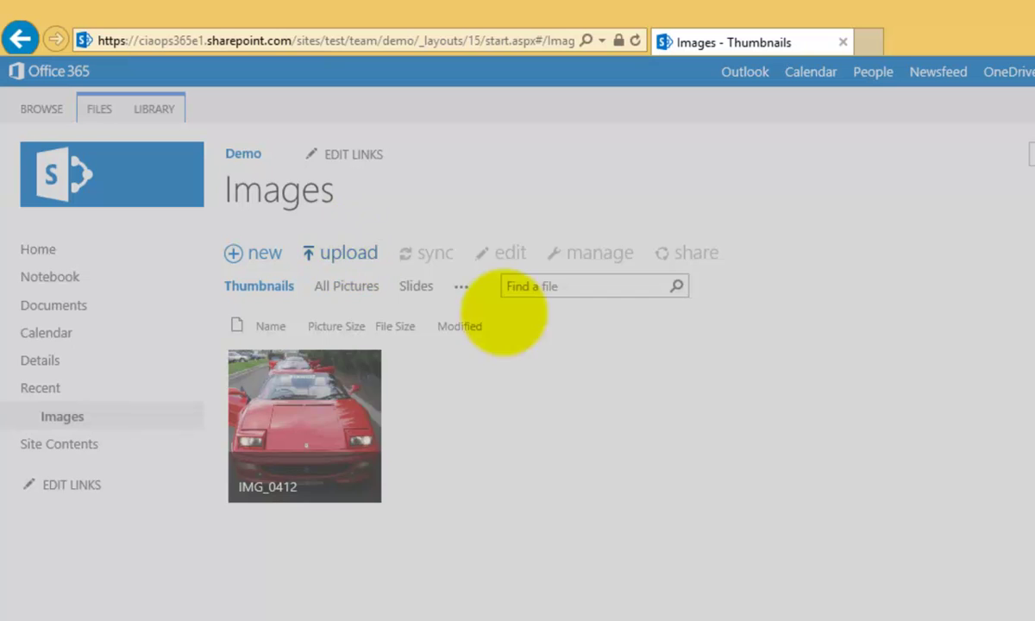
pyautogui.click(910, 355)
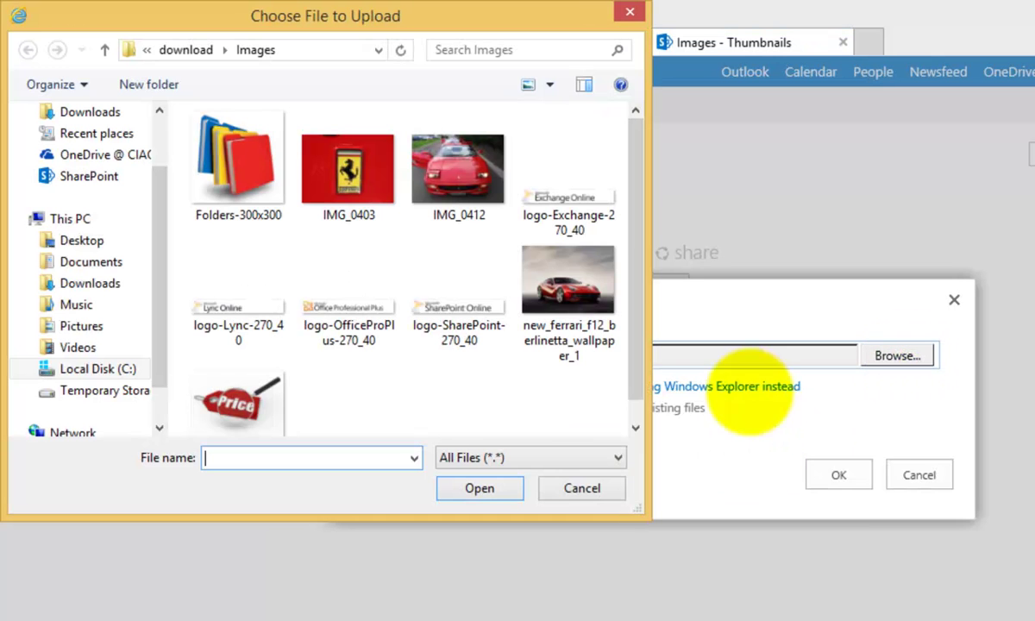
pyautogui.click(546, 282)
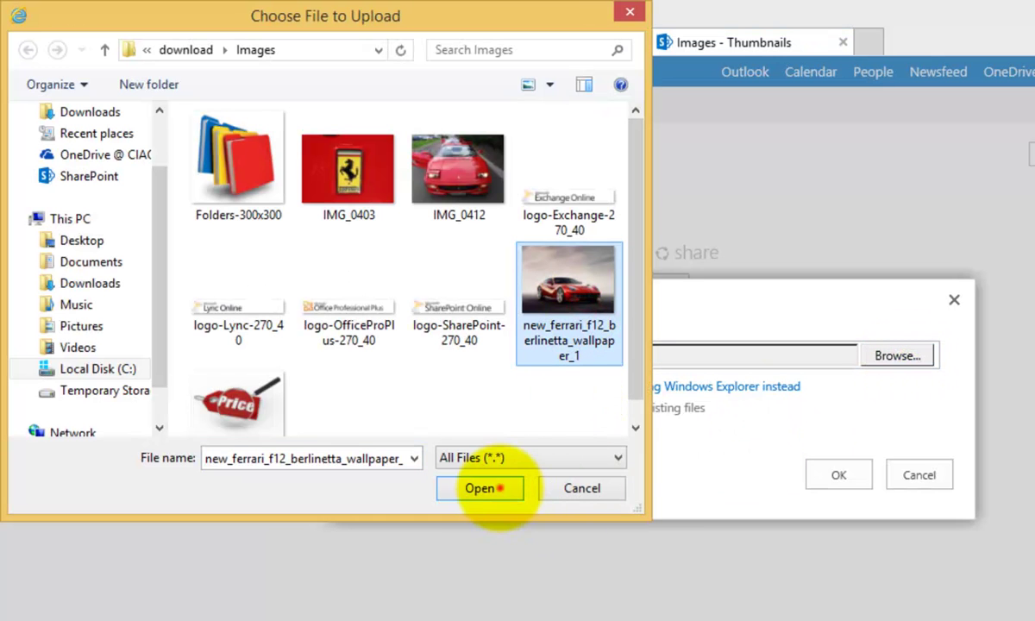
pyautogui.click(483, 488)
pyautogui.click(829, 480)
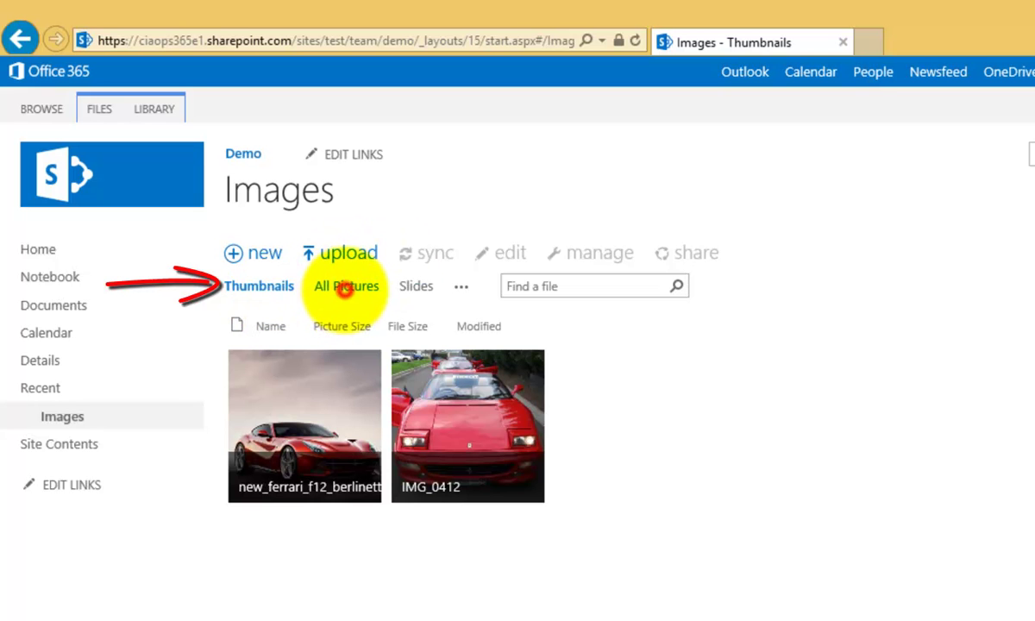
# Switch to the All Pictures list view and inspect the wallpaper's details and manage menus.
pyautogui.click(344, 289)
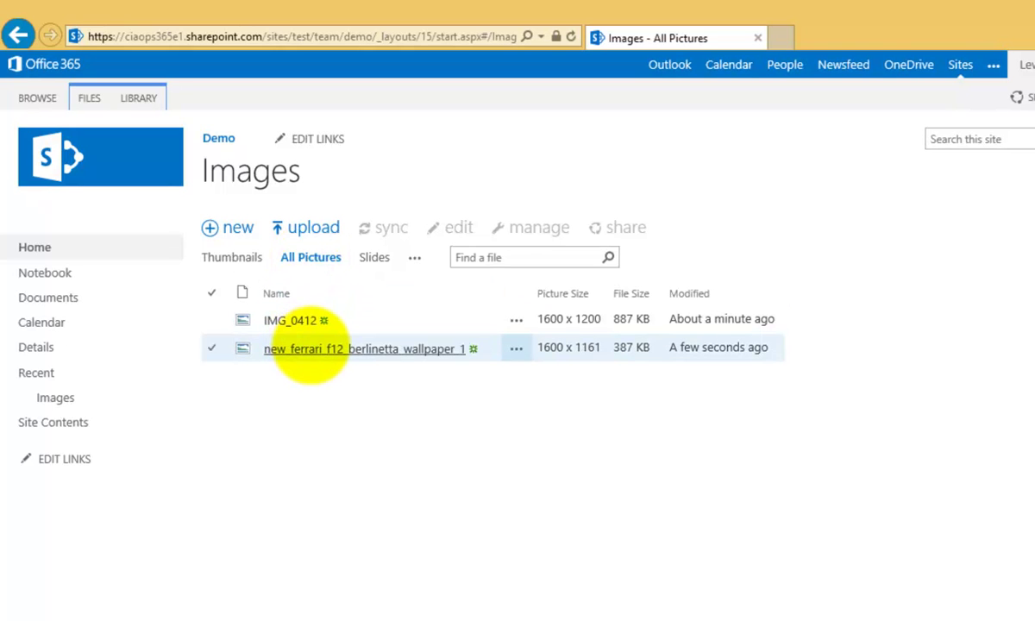
pyautogui.click(516, 348)
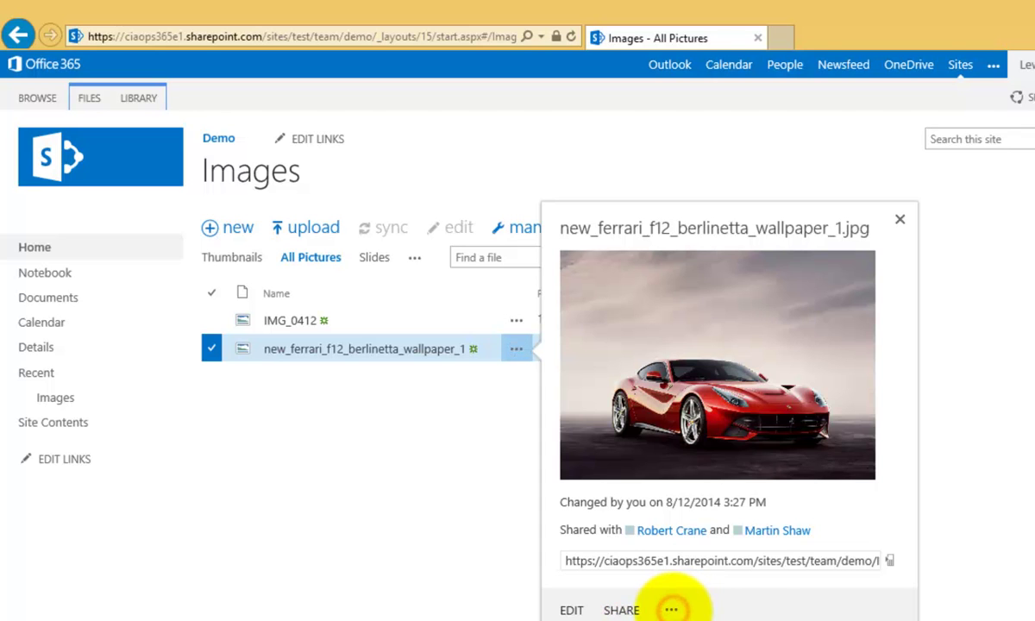
pyautogui.click(671, 609)
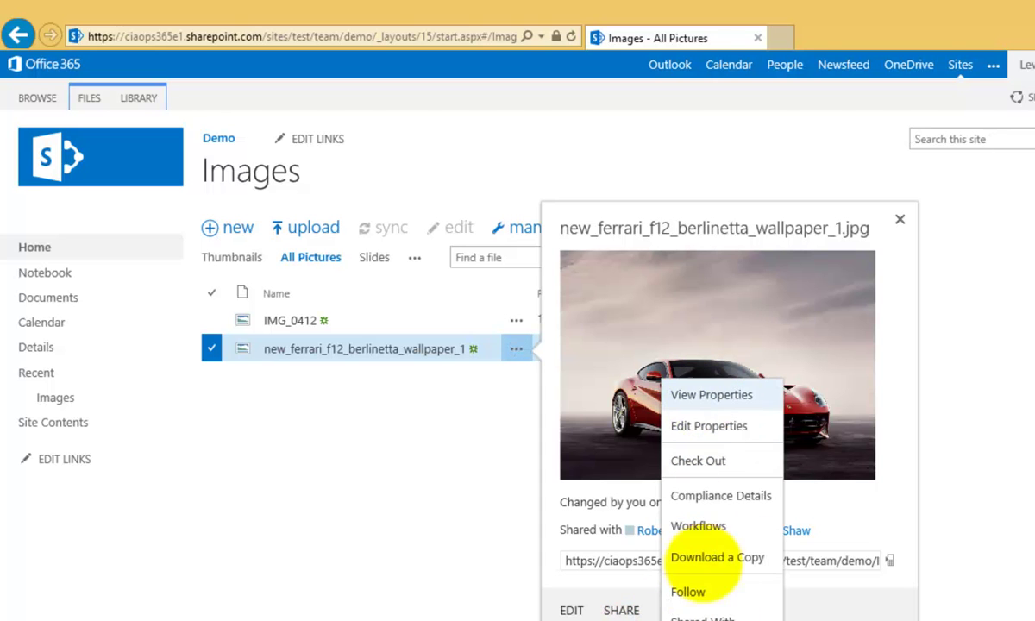
pyautogui.click(428, 527)
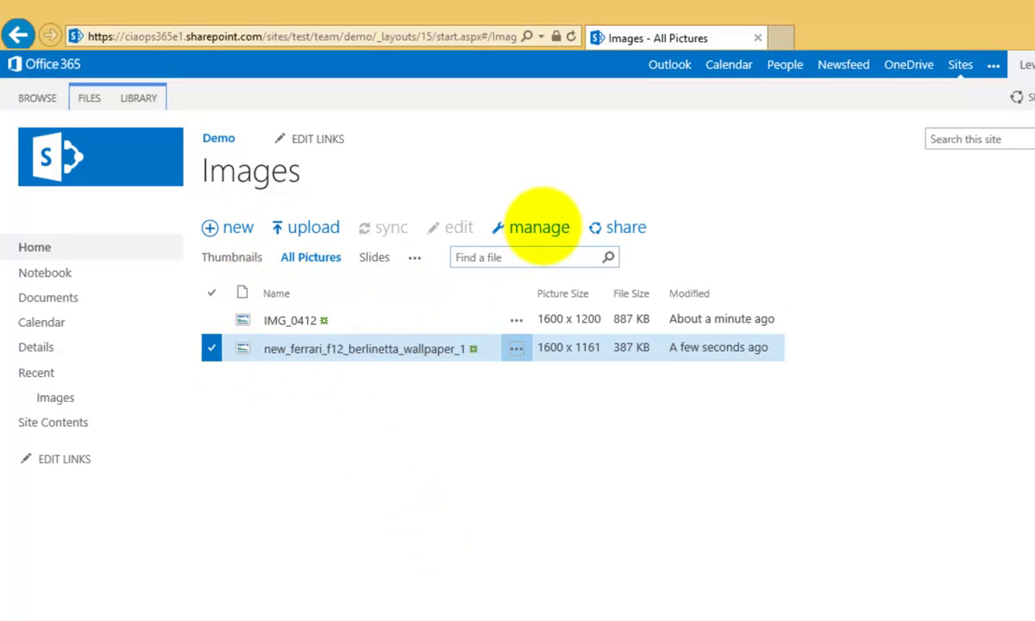
pyautogui.click(539, 226)
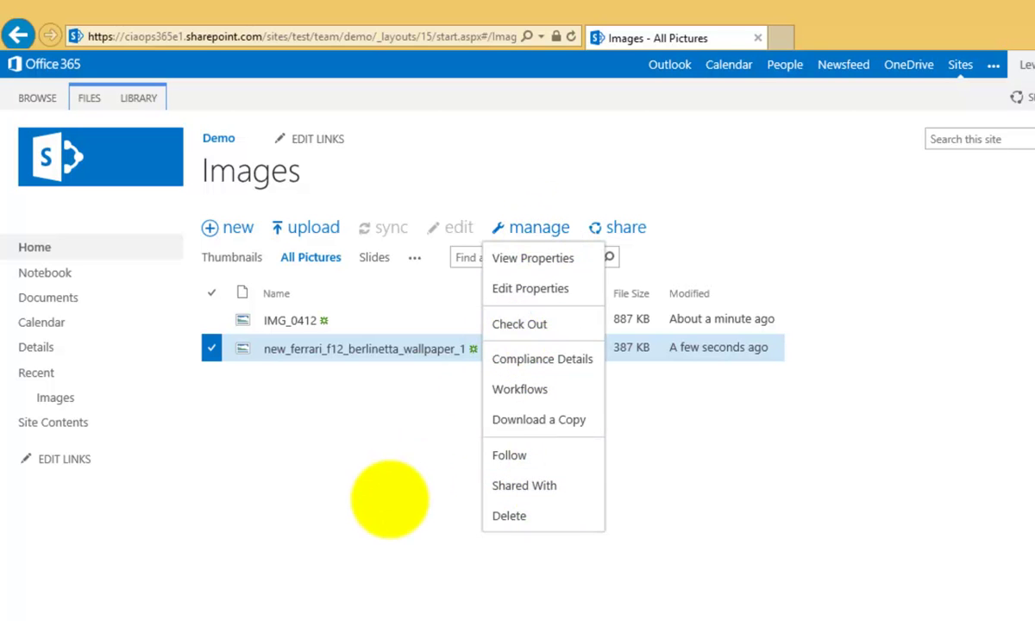
pyautogui.click(390, 498)
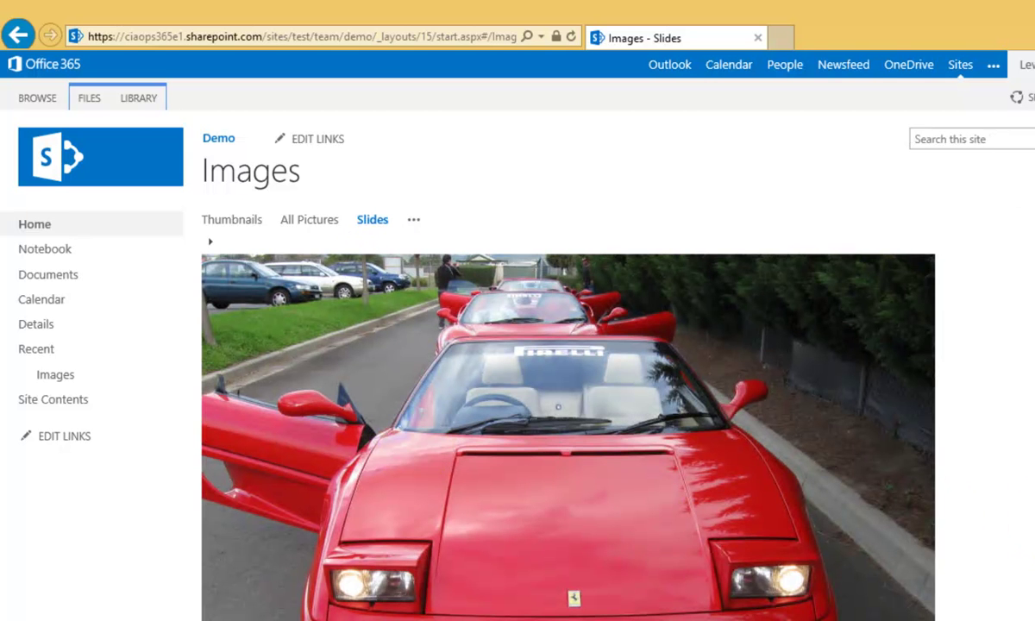
# View the first slide in full, then advance the slideshow to the Ferrari F12 wallpaper.
pyautogui.scroll(-3, 789, 614)
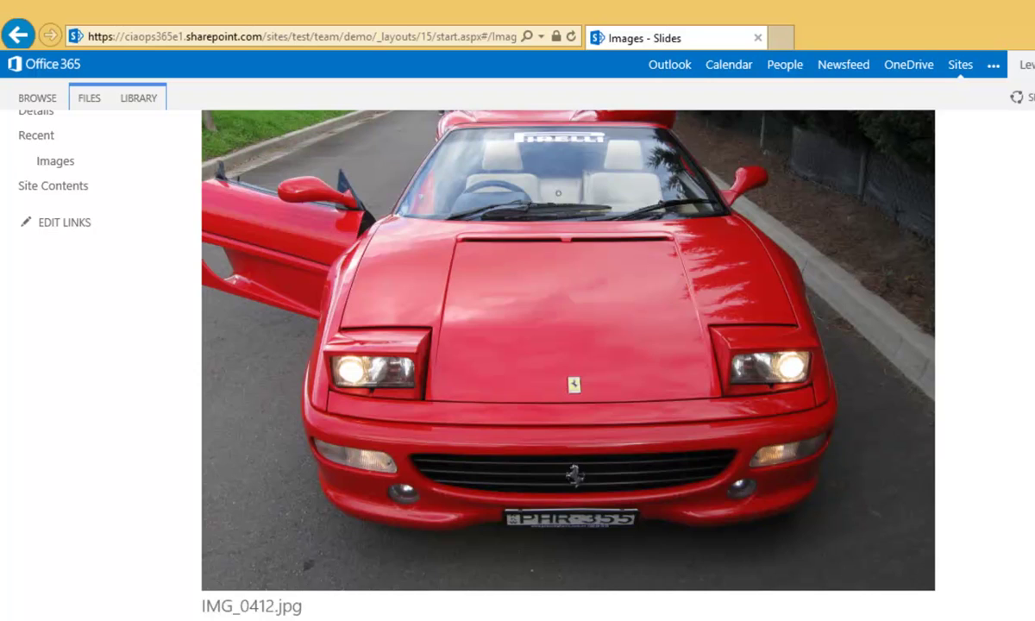
pyautogui.scroll(3, 560, 362)
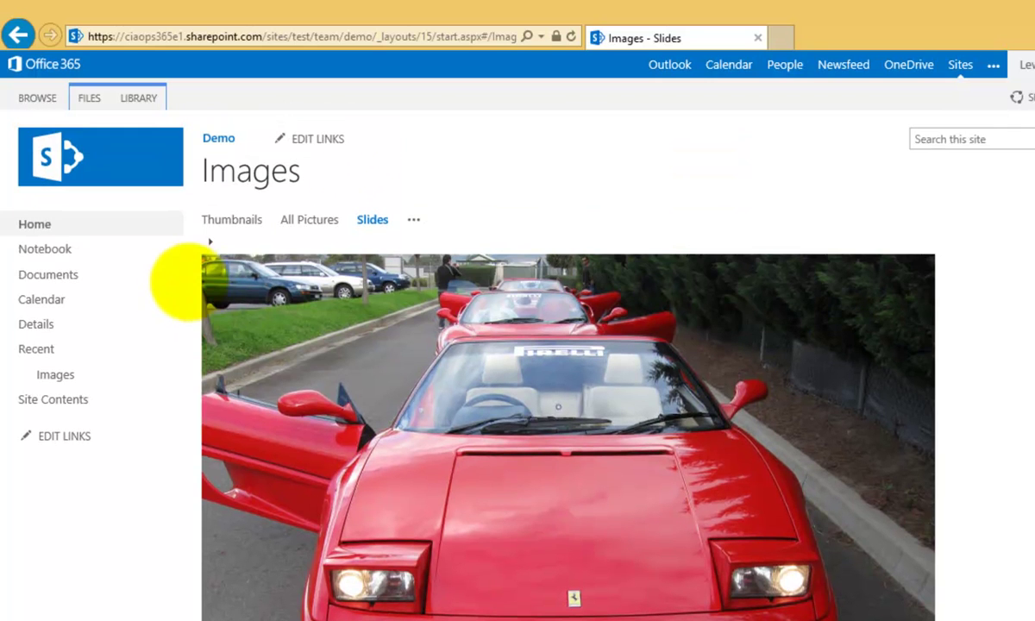
pyautogui.click(209, 243)
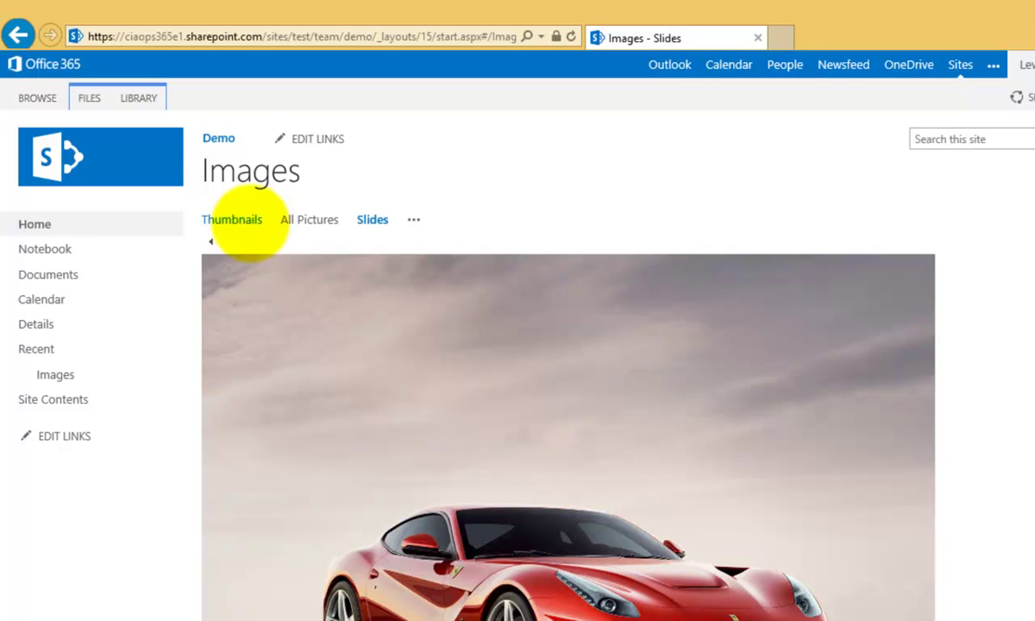
# Cycle through the Thumbnails, All Pictures and Slides views, ending on Thumbnails.
pyautogui.click(247, 222)
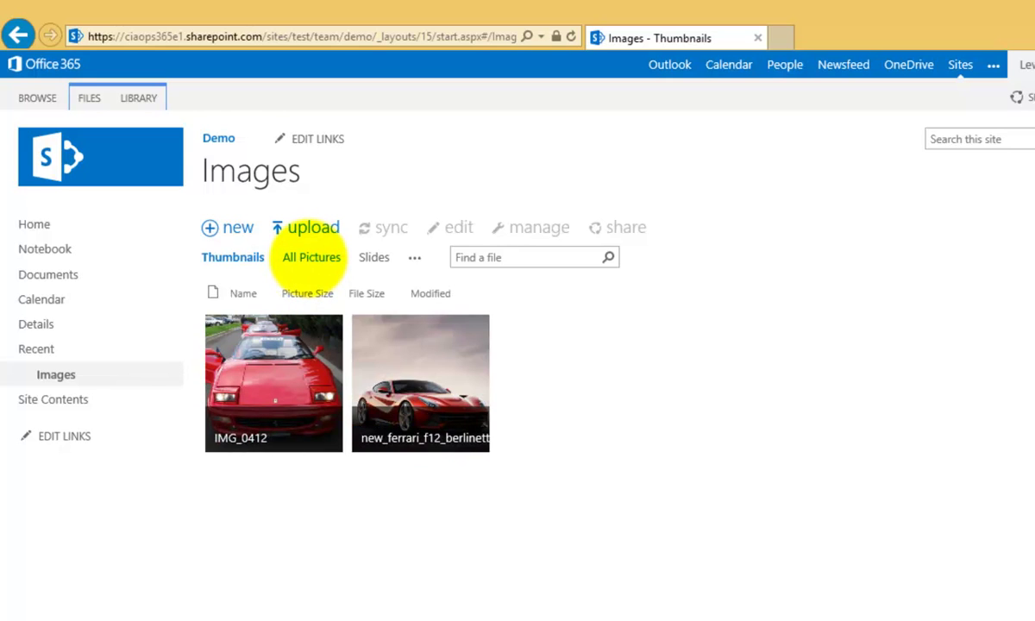
pyautogui.click(311, 257)
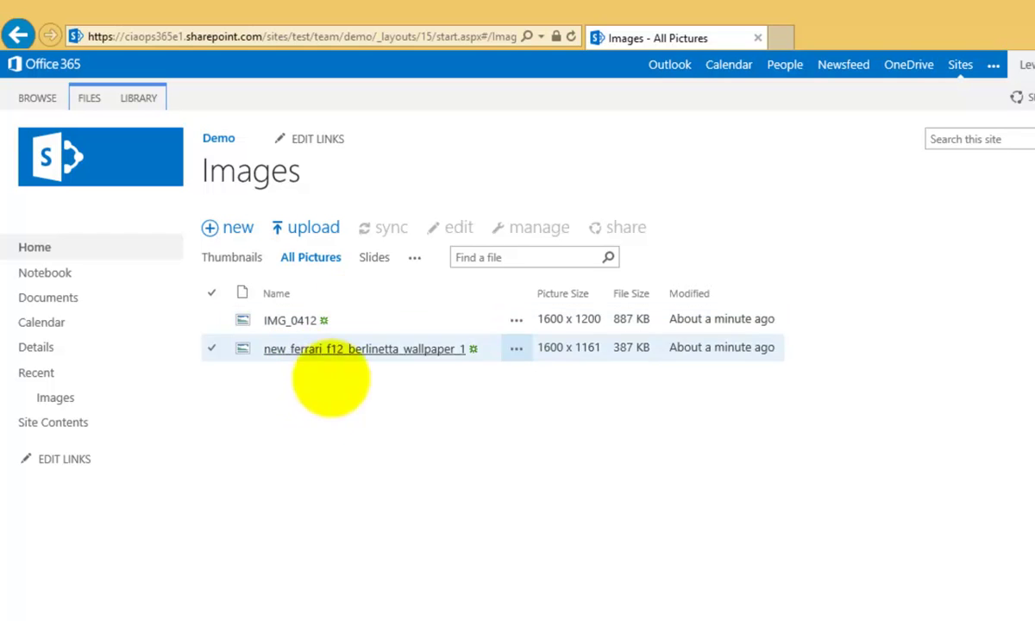
pyautogui.click(369, 259)
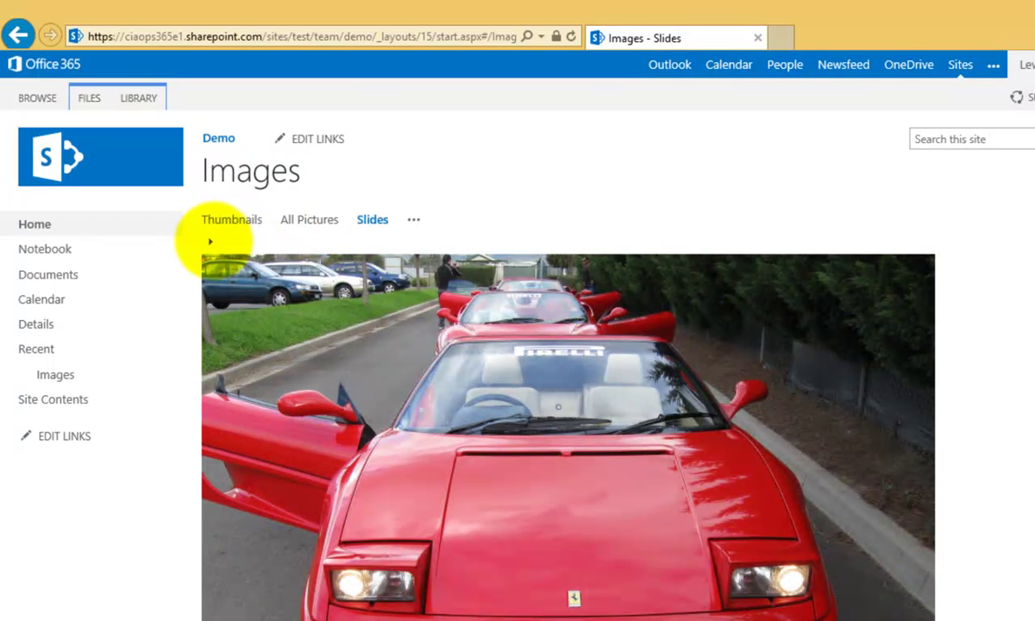
pyautogui.click(210, 241)
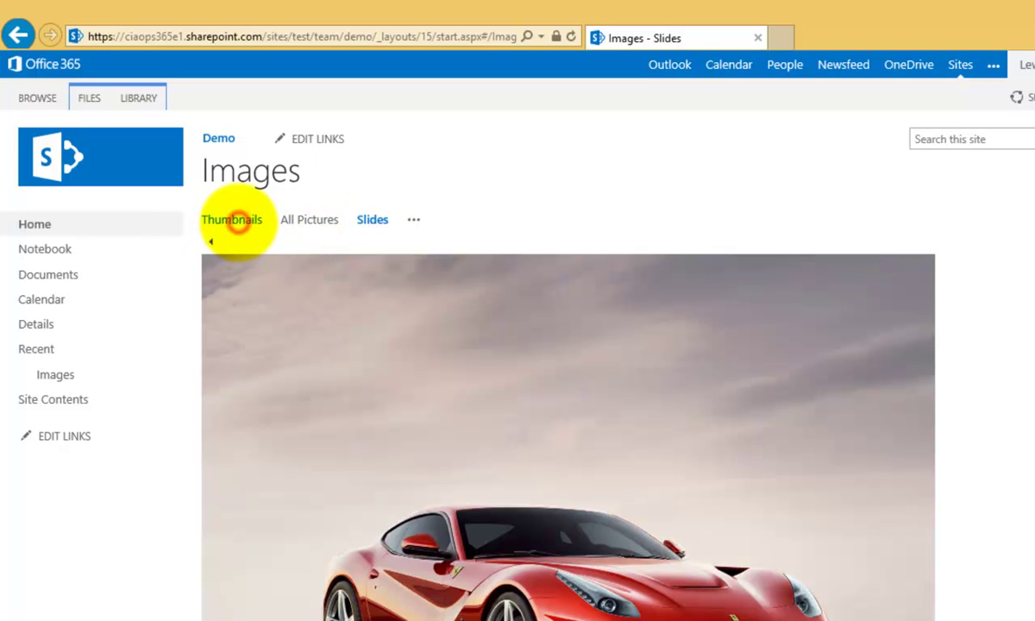
pyautogui.click(232, 221)
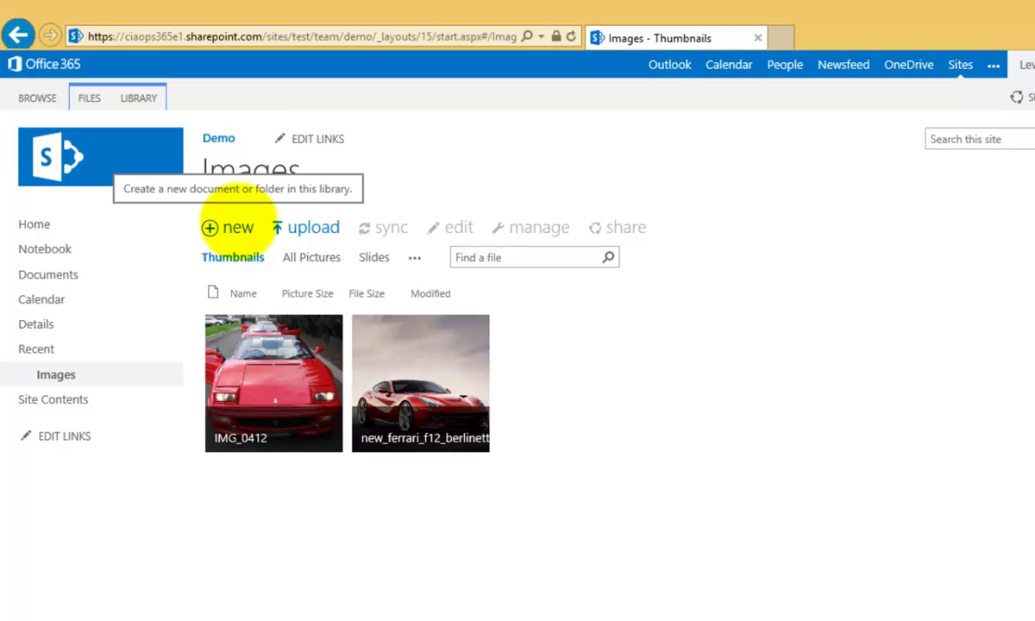
# Upload the four 270_40 logos (OfficeProPlus, SharePoint, Exchange, Lync) from the local Images folder into the library.
pyautogui.hotkey('alt', 'Tab')
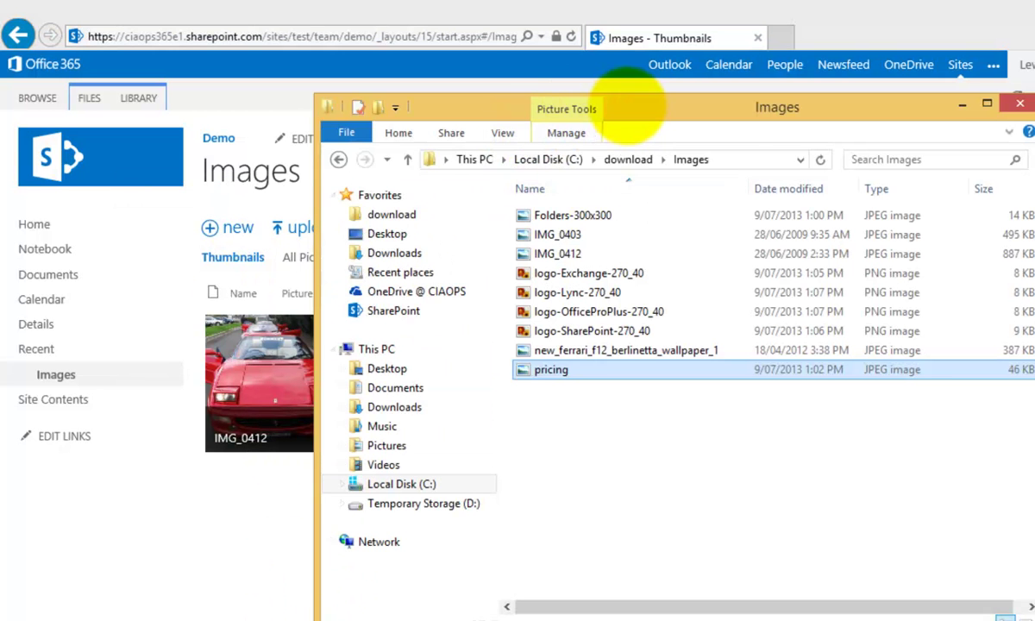
pyautogui.moveTo(651, 105); pyautogui.dragTo(852, 117)
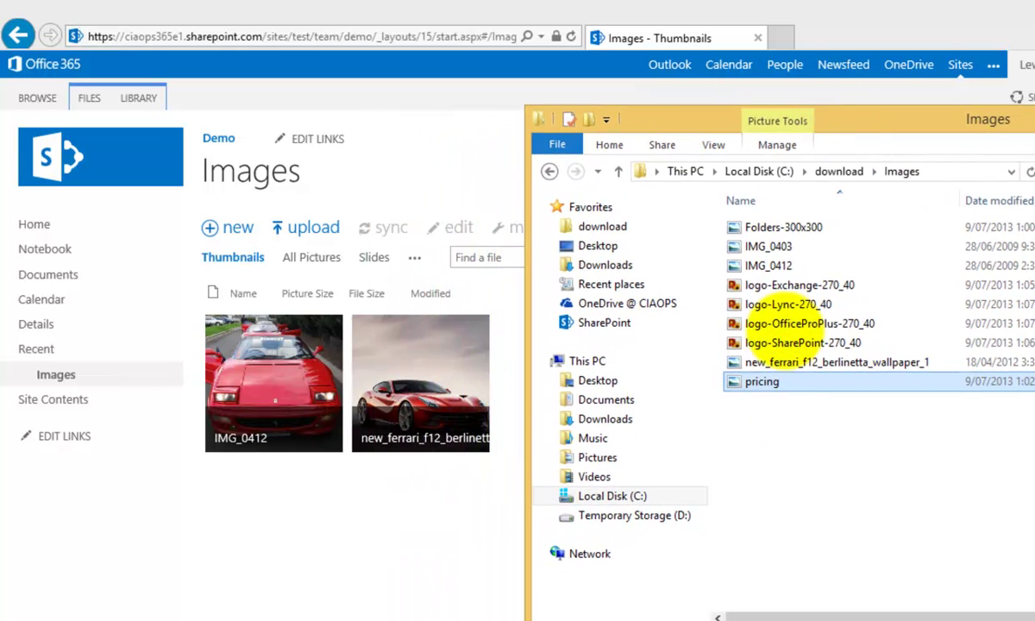
pyautogui.click(785, 283)
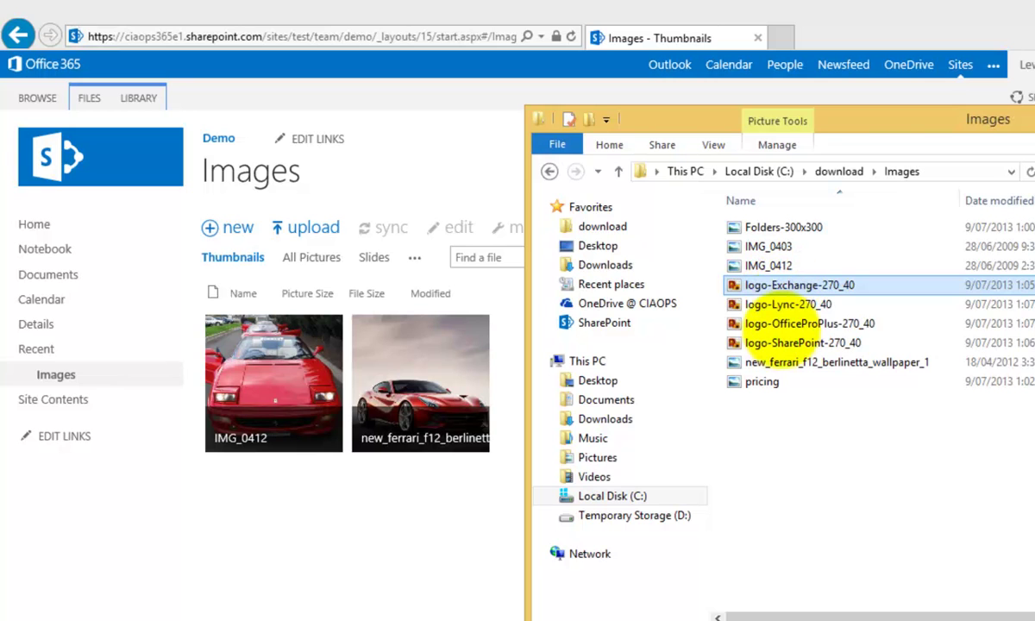
pyautogui.keyDown('ctrl'); pyautogui.click(783, 342); pyautogui.keyUp('ctrl')
pyautogui.keyDown('shift'); pyautogui.click(785, 338); pyautogui.keyUp('shift')
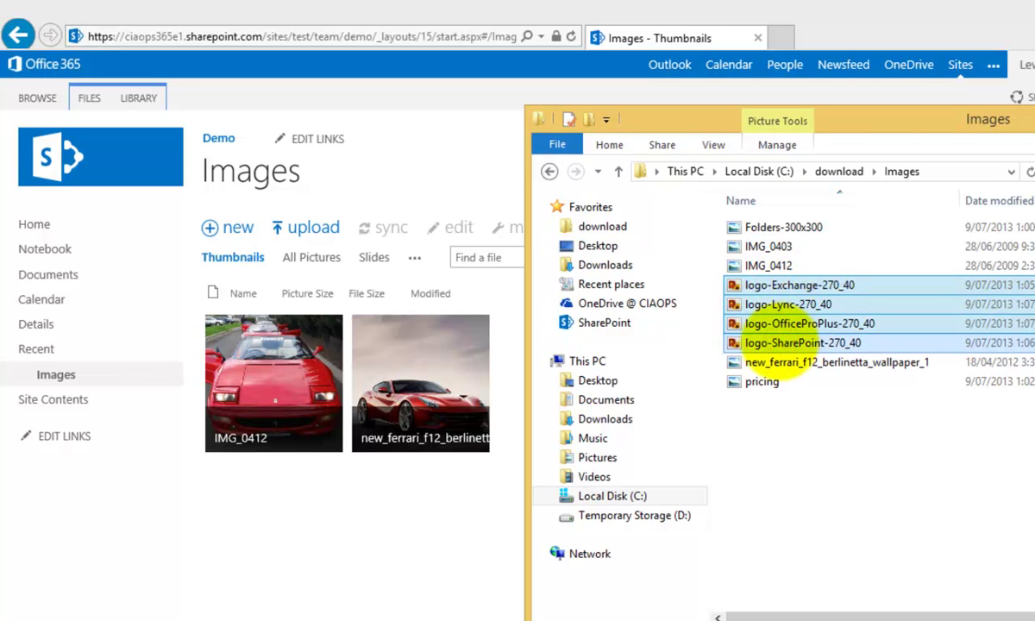
pyautogui.moveTo(772, 332); pyautogui.dragTo(272, 334)
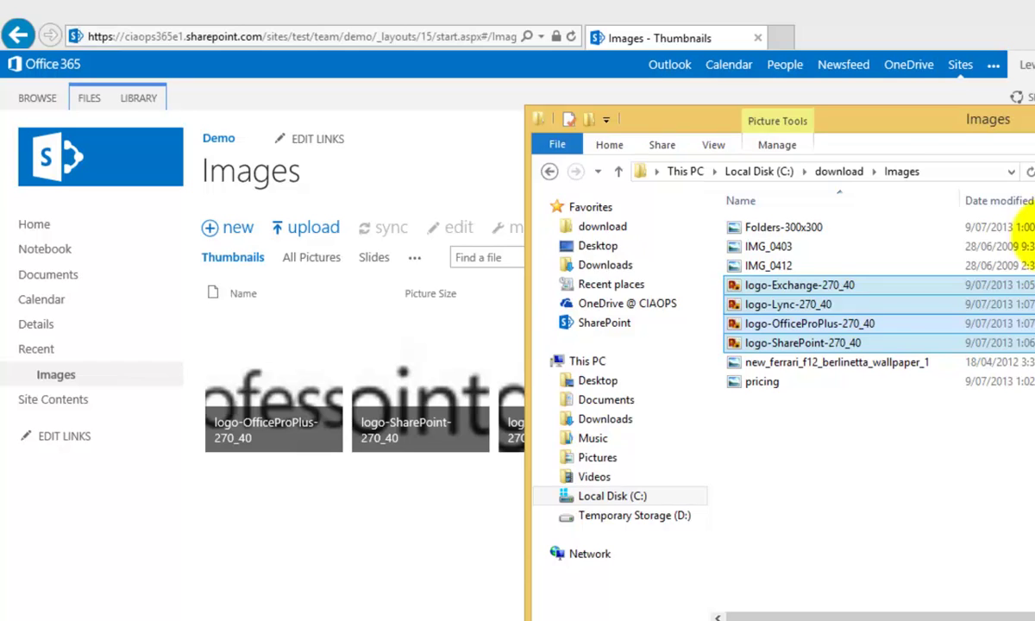
pyautogui.hotkey('alt', 'Tab')
pyautogui.moveTo(285, 403)
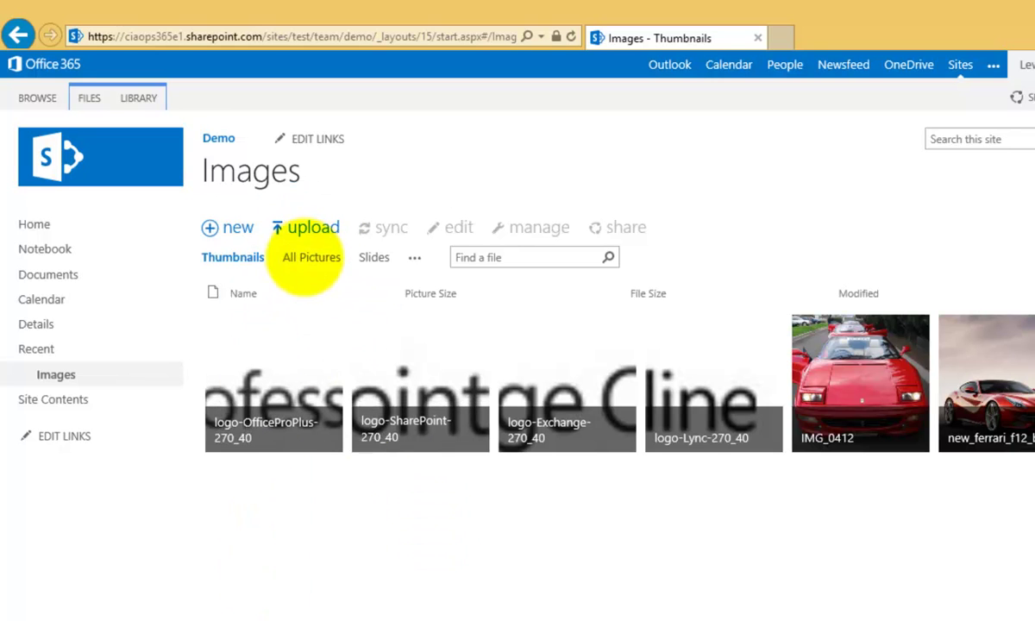
pyautogui.click(303, 257)
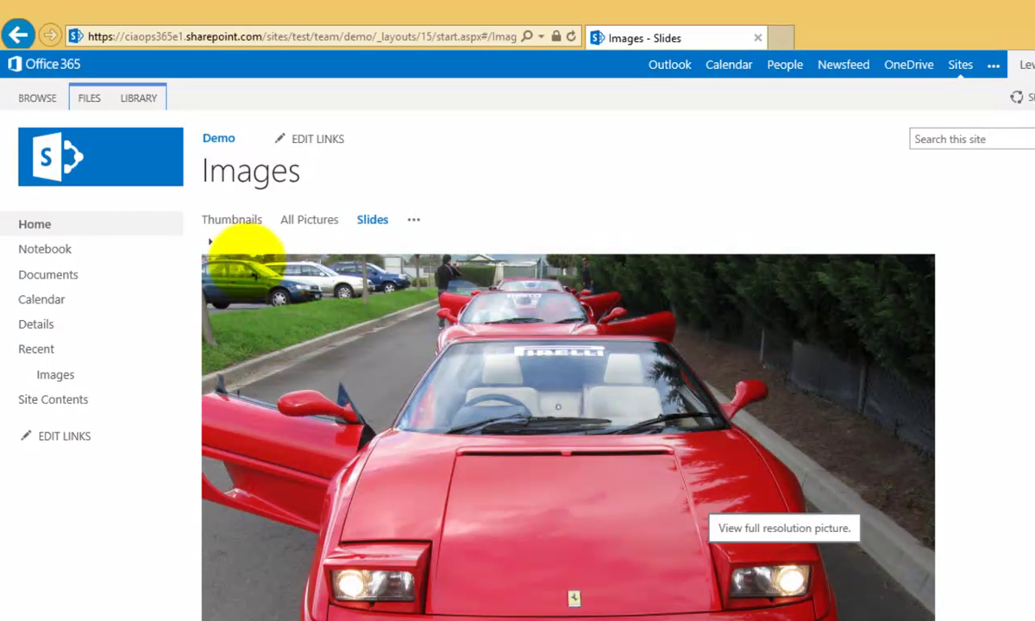
pyautogui.click(231, 218)
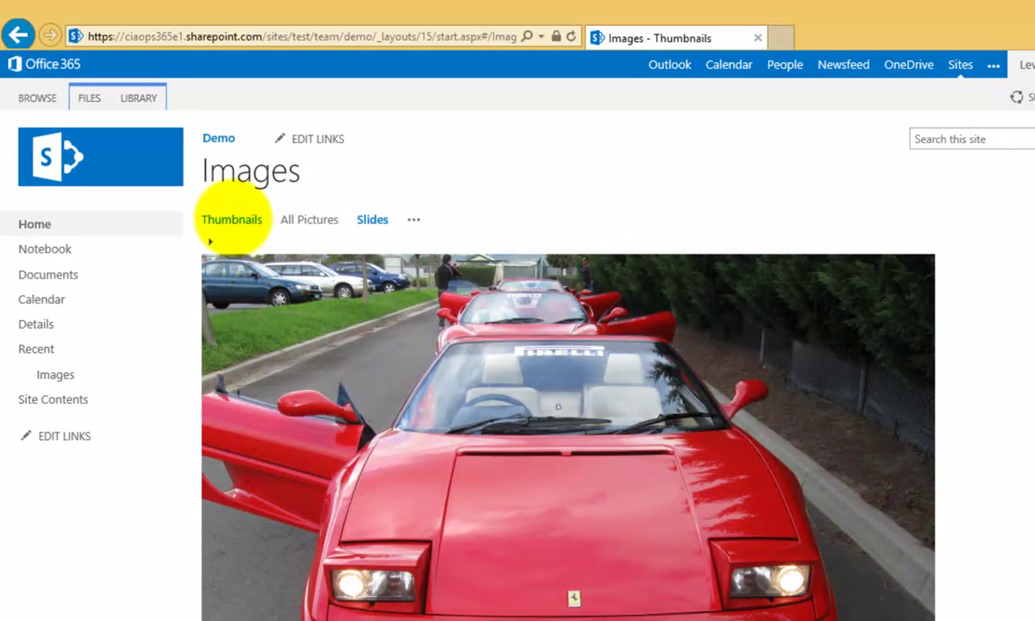